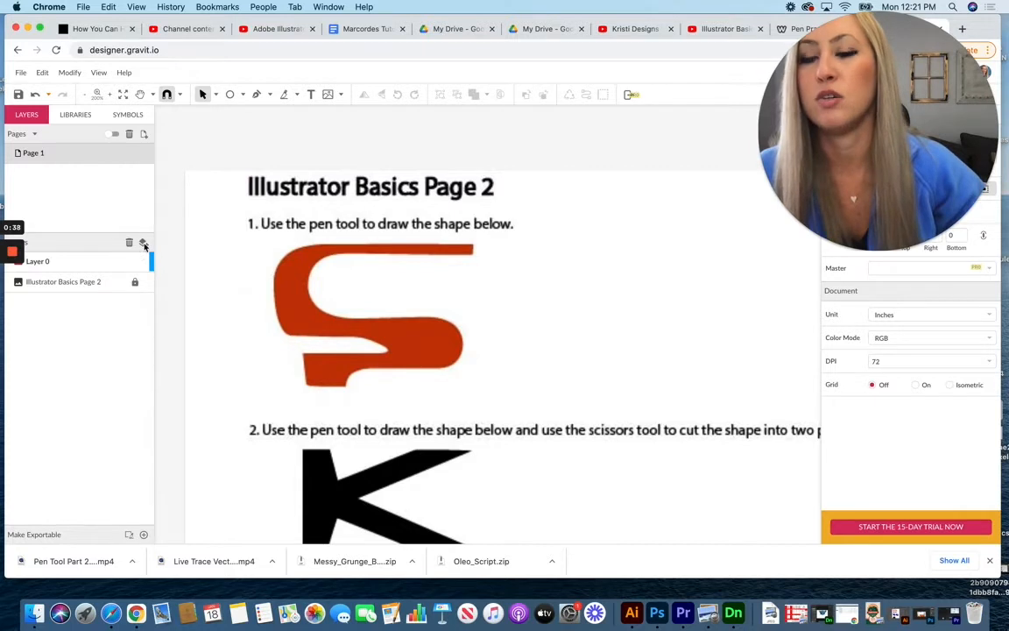
# On Layer 0, start tracing the red S-like shape with the Pen tool, from its upper tip along the top edge and around the outer curve.
pyautogui.click(80, 263)
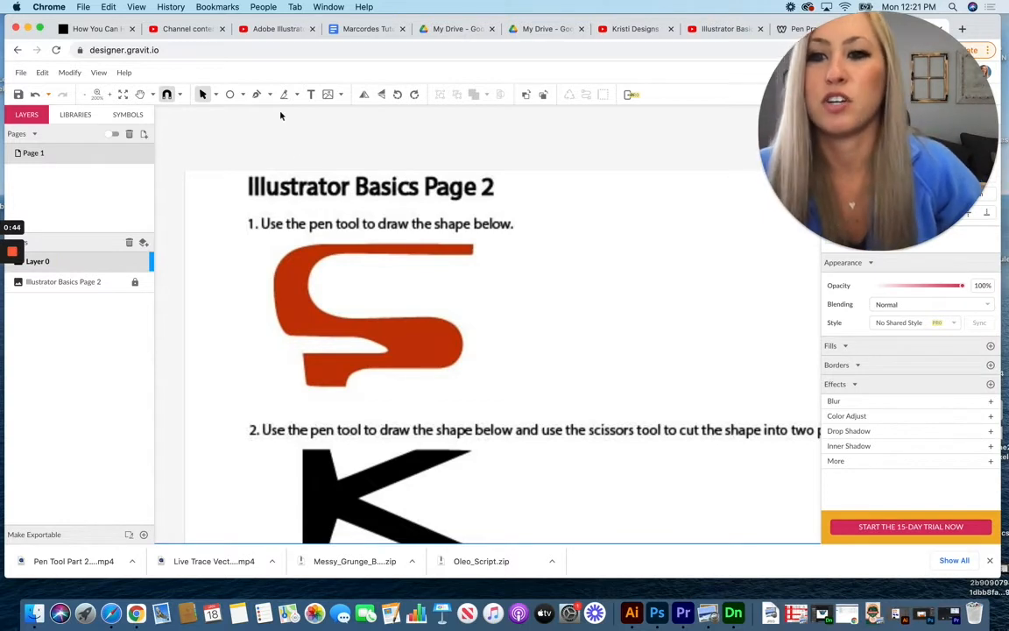
pyautogui.click(259, 96)
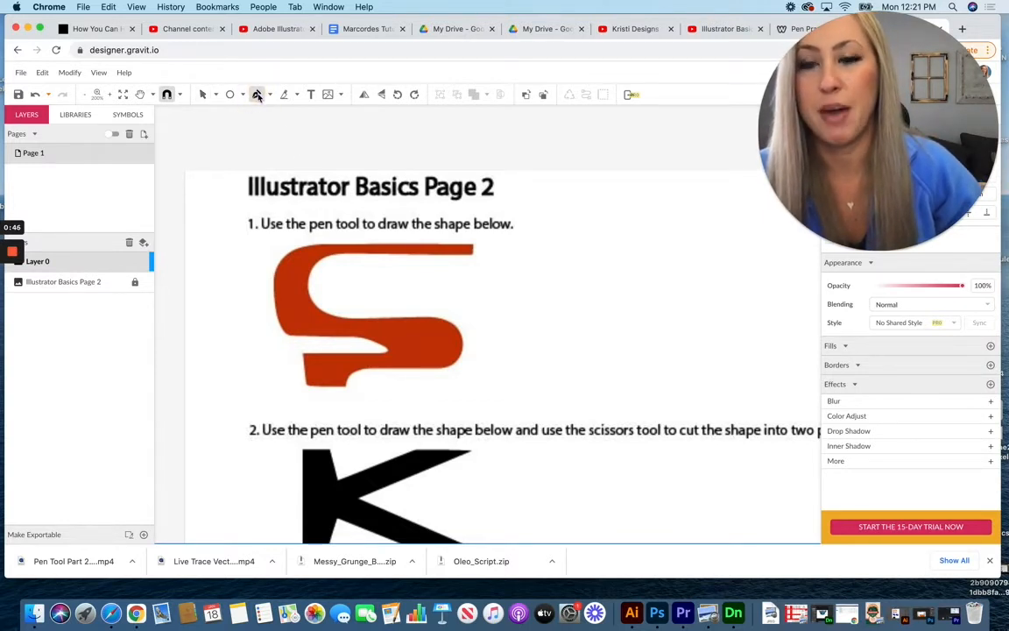
pyautogui.scroll(1, 473, 239)
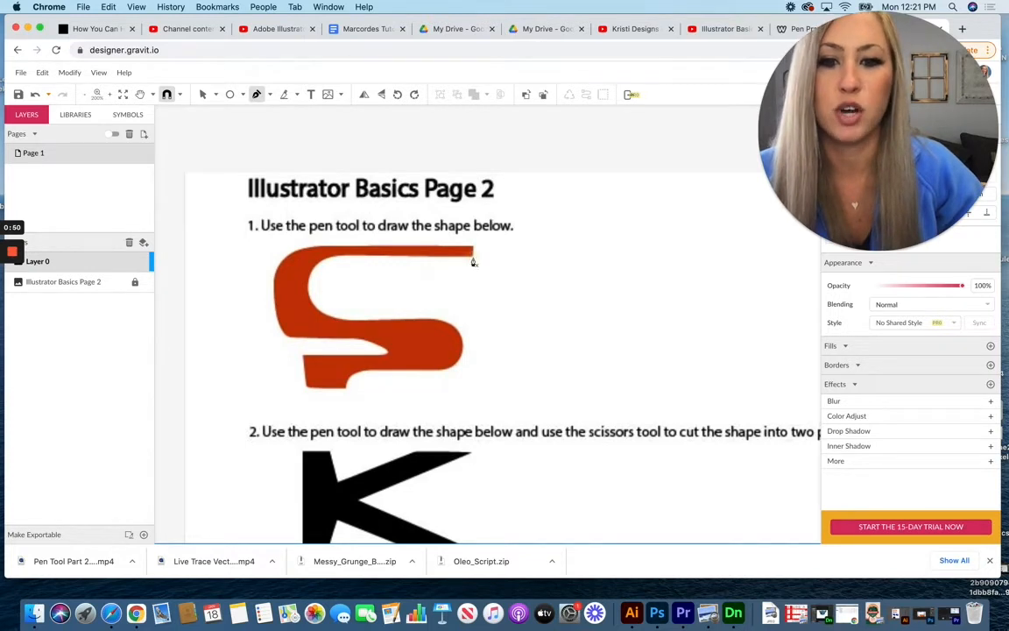
pyautogui.click(473, 253)
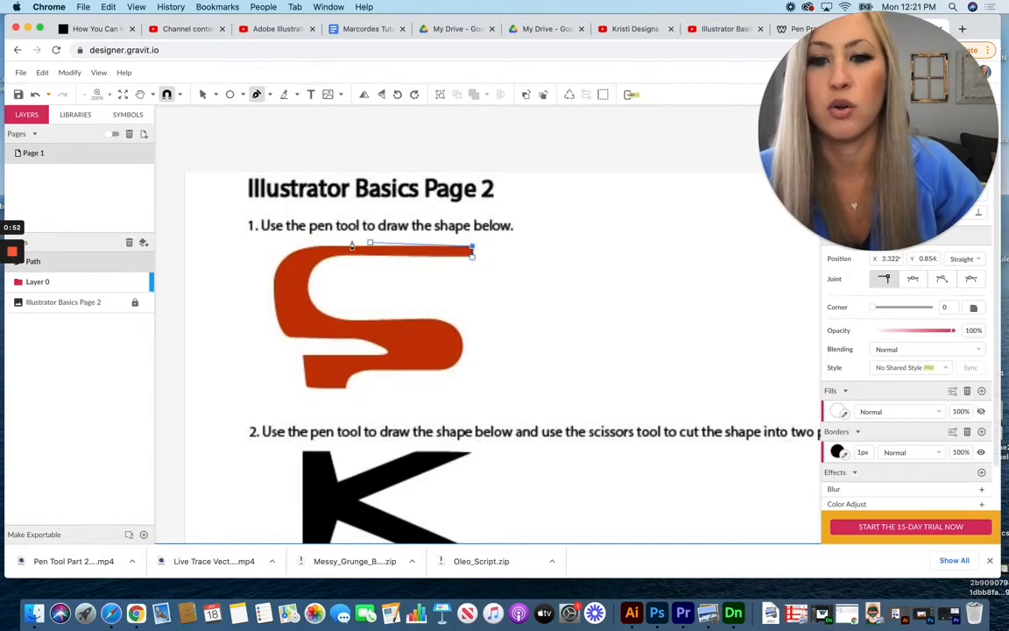
pyautogui.click(274, 262)
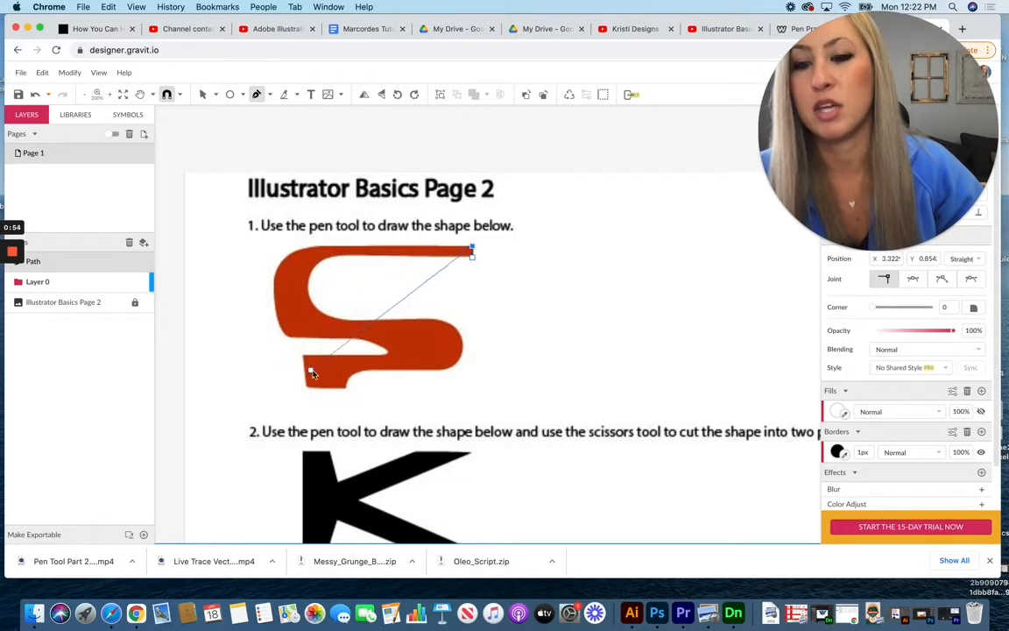
pyautogui.click(293, 250)
pyautogui.moveTo(291, 255); pyautogui.dragTo(290, 254)
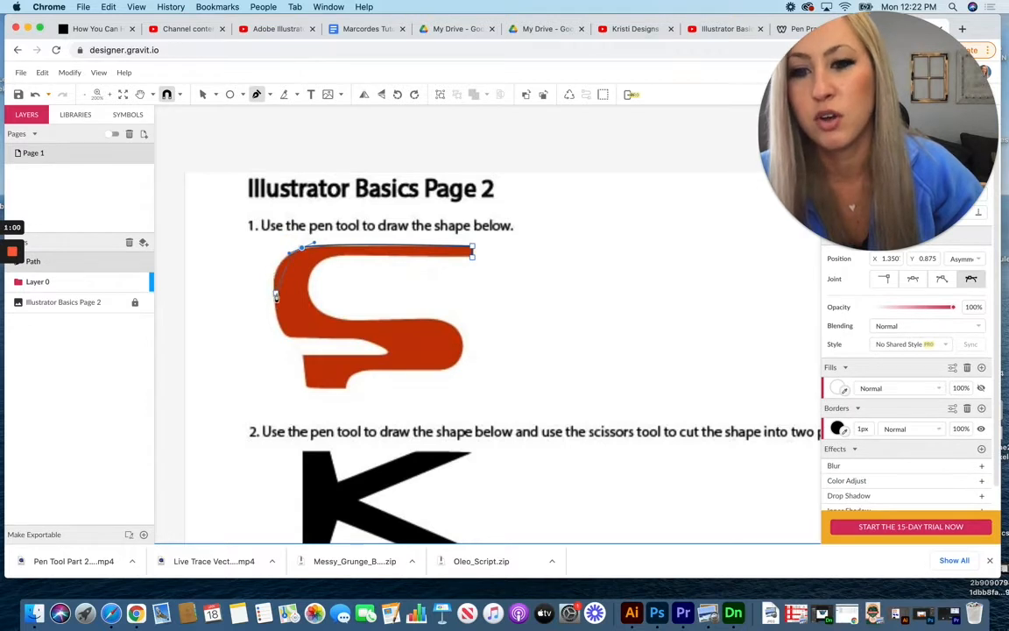
pyautogui.moveTo(273, 299); pyautogui.dragTo(310, 335)
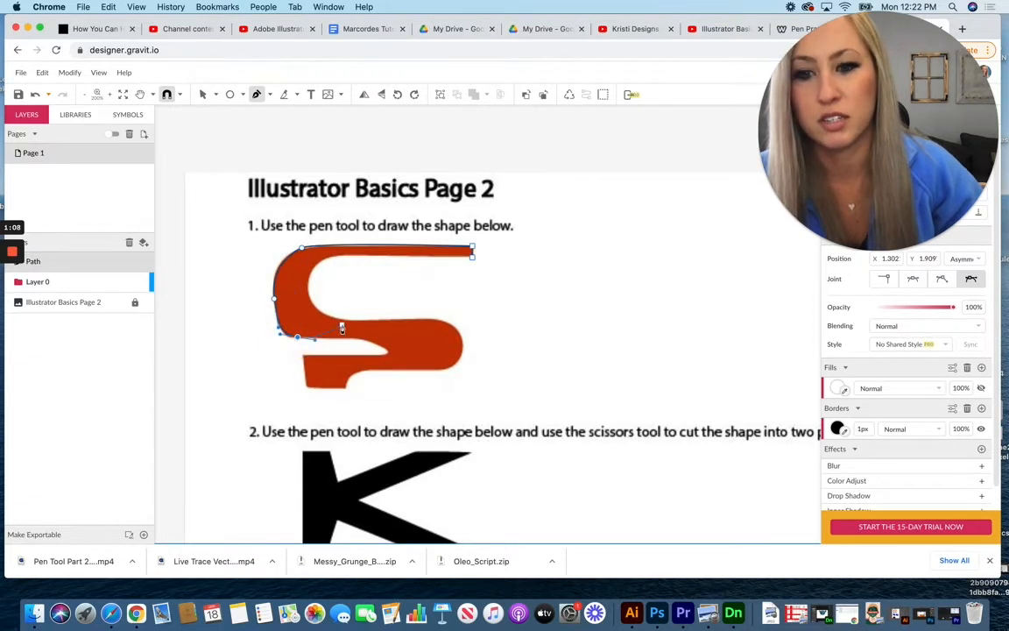
# Continue the path around the pointed notch of the red shape and along the straight edges of its foot.
pyautogui.moveTo(362, 342)
pyautogui.mouseDown()
pyautogui.moveTo(390, 356)
pyautogui.moveTo(356, 358)
pyautogui.mouseUp()
pyautogui.click(391, 354)
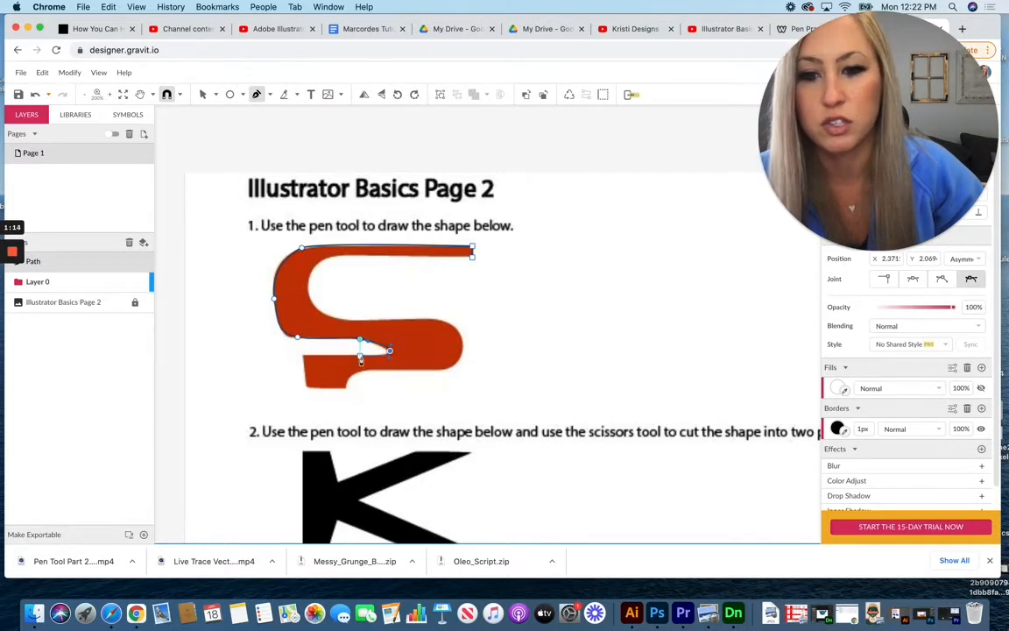
pyautogui.click(360, 356)
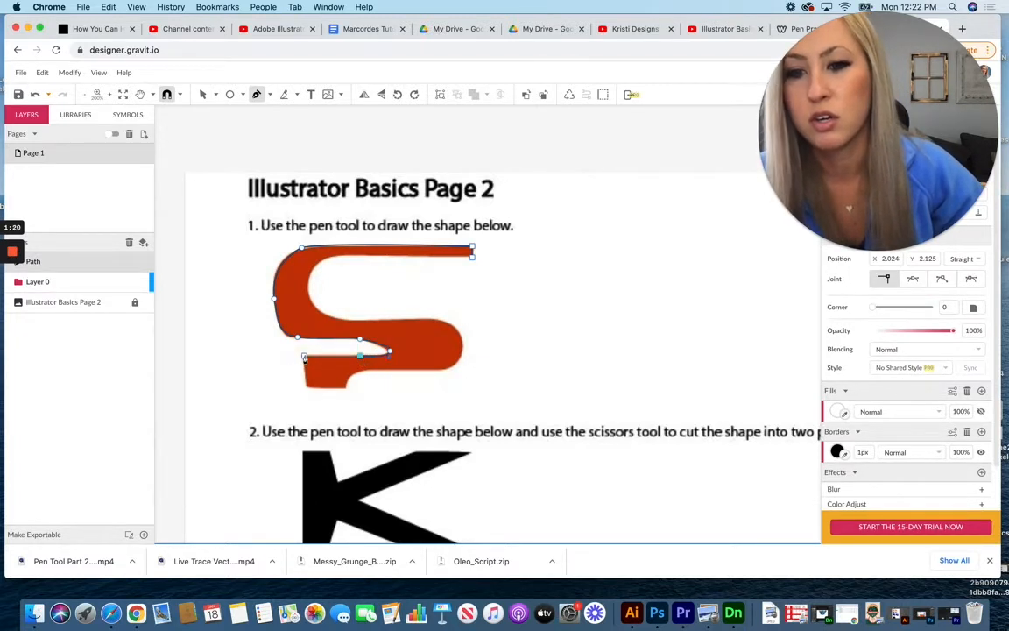
pyautogui.click(304, 356)
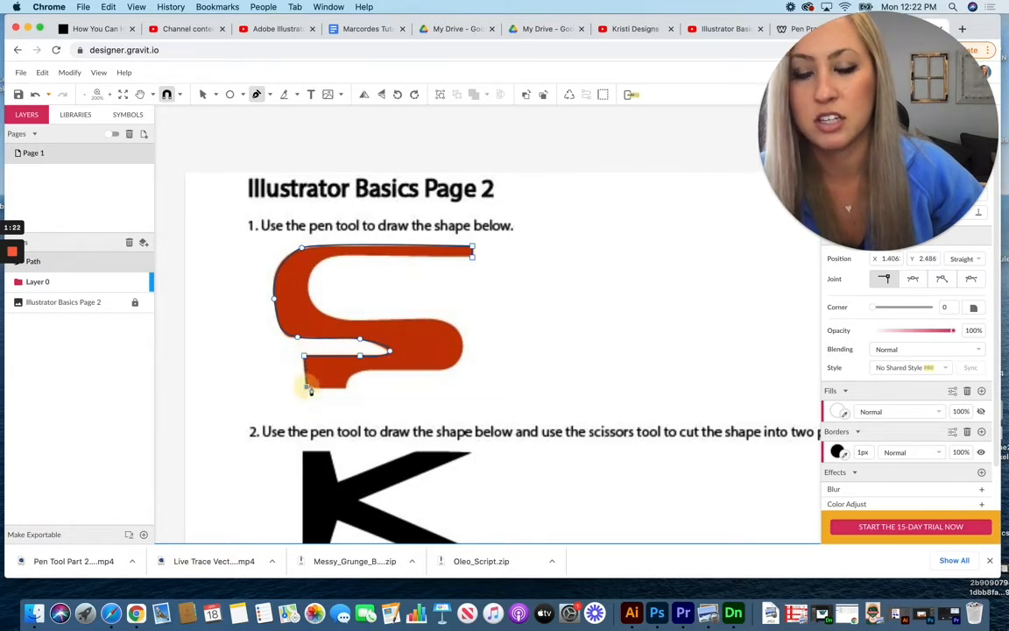
pyautogui.click(306, 387)
pyautogui.click(350, 388)
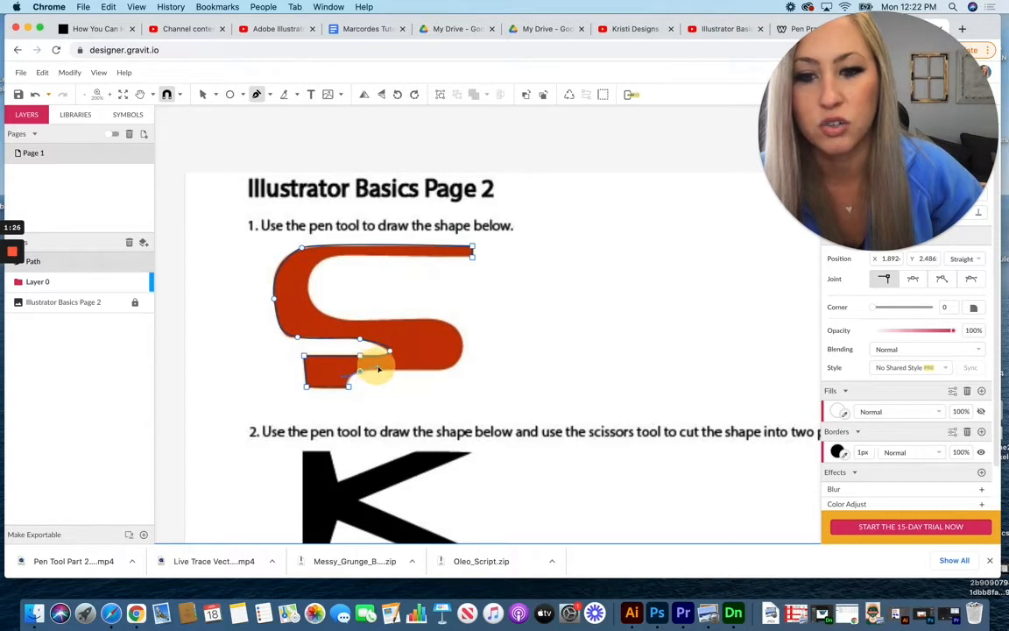
# Trace the red shape's lower edge, rounded end and inner curve, and close the path at the upper tip.
pyautogui.moveTo(377, 371); pyautogui.dragTo(450, 373)
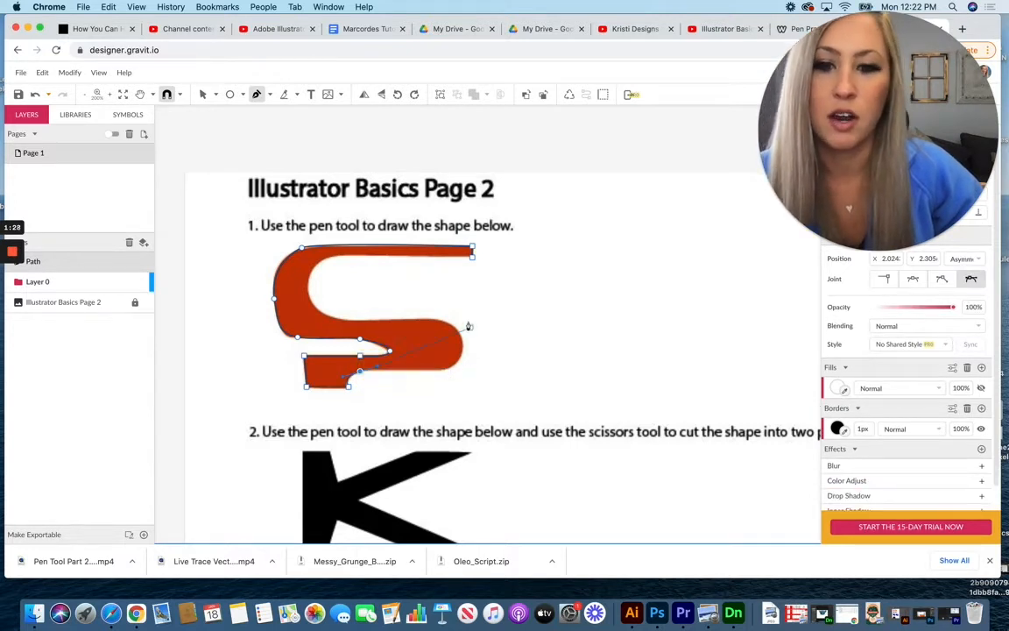
pyautogui.click(448, 371)
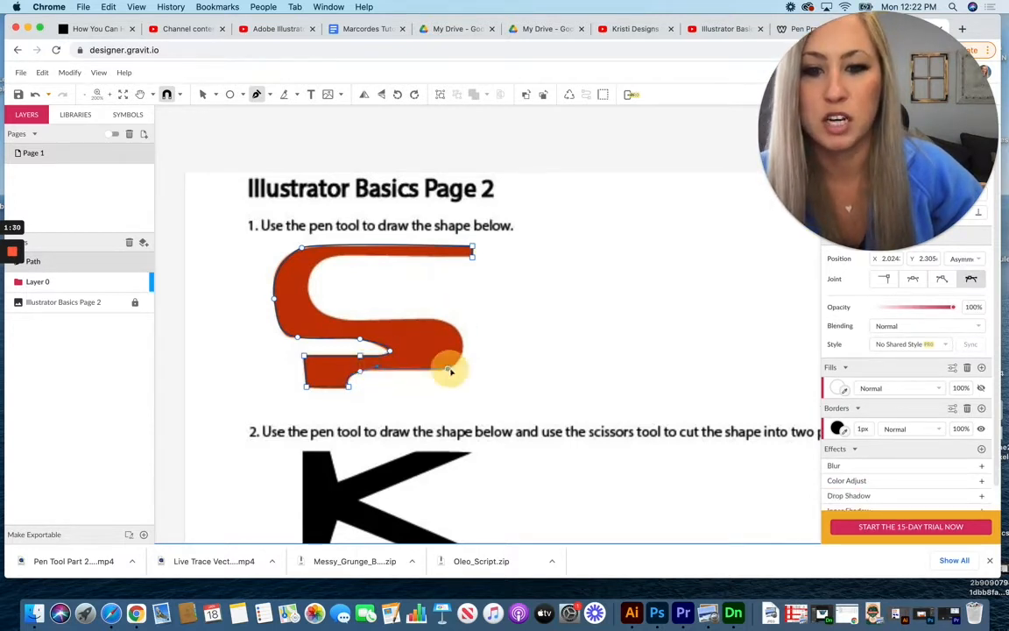
pyautogui.moveTo(455, 369); pyautogui.dragTo(476, 259)
pyautogui.click(464, 347)
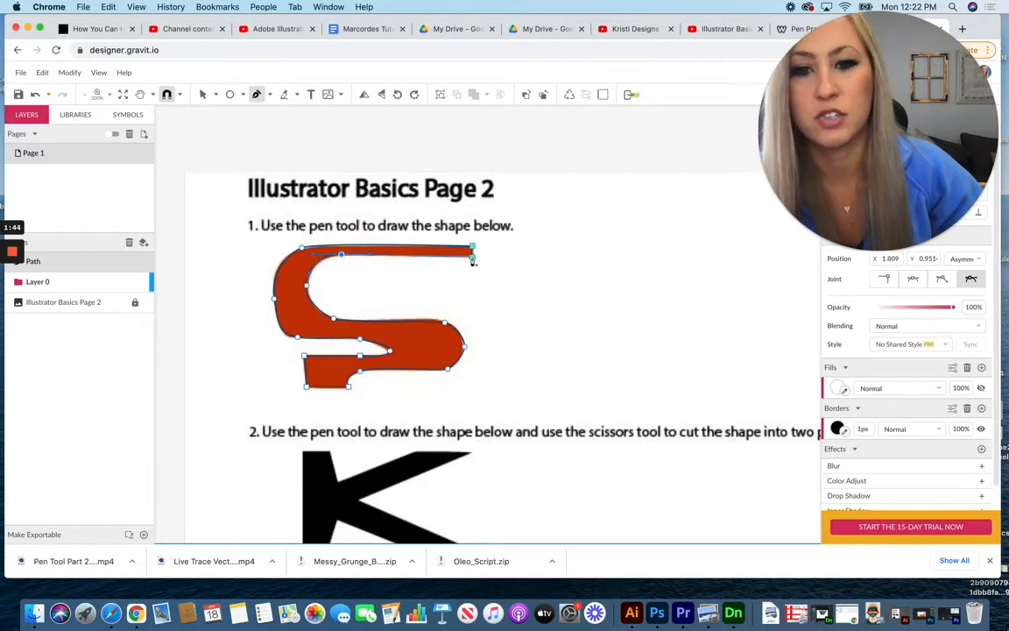
pyautogui.click(473, 259)
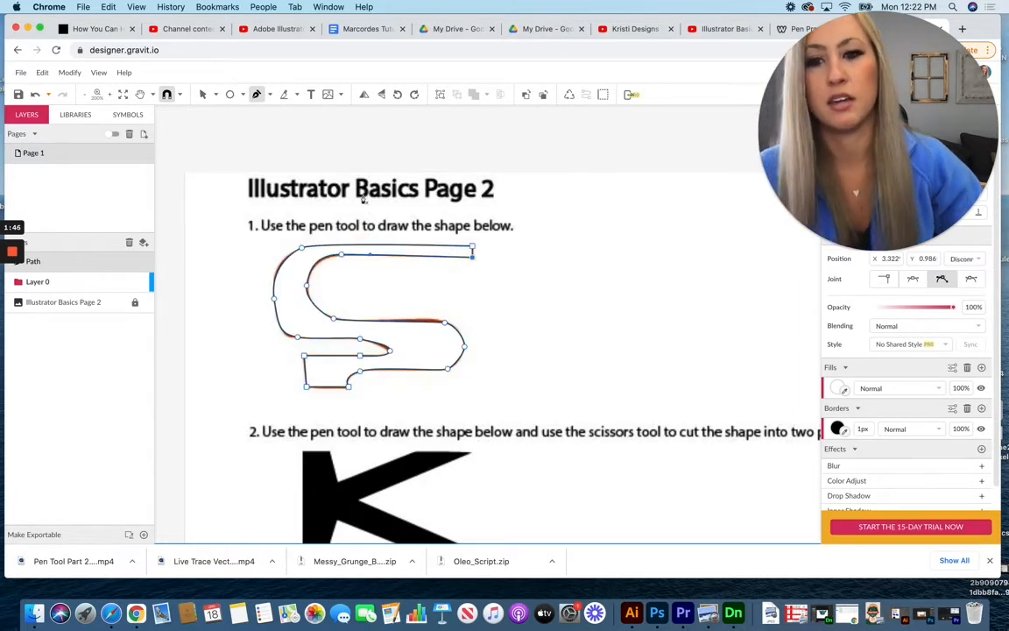
# Move the traced S-like path into the empty space to the right of the original red shape.
pyautogui.scroll(1, 364, 201)
pyautogui.click(203, 94)
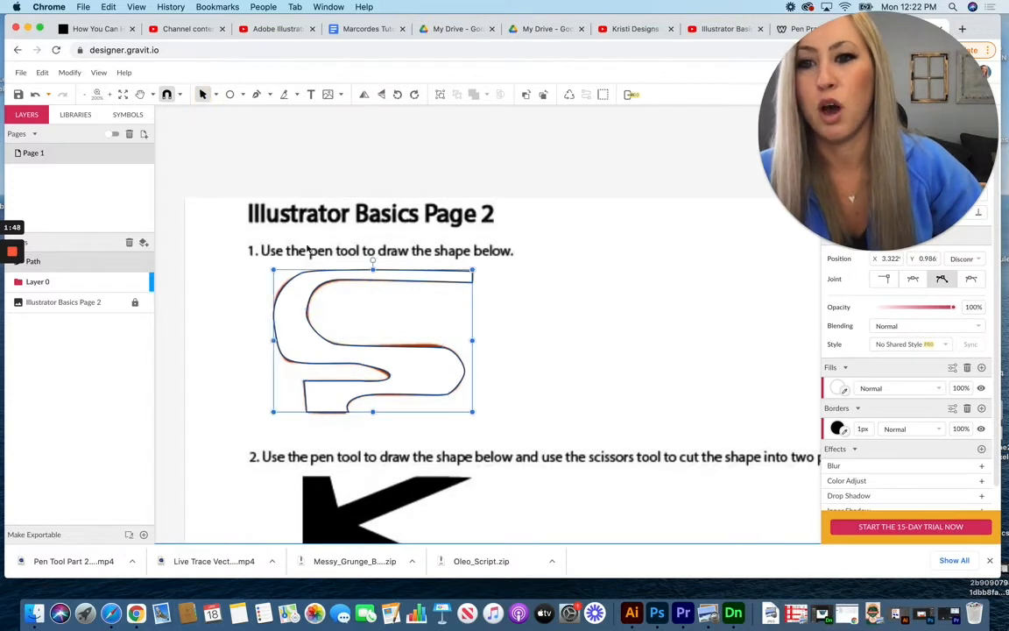
pyautogui.moveTo(302, 326); pyautogui.dragTo(511, 322)
pyautogui.scroll(-1, 409, 367)
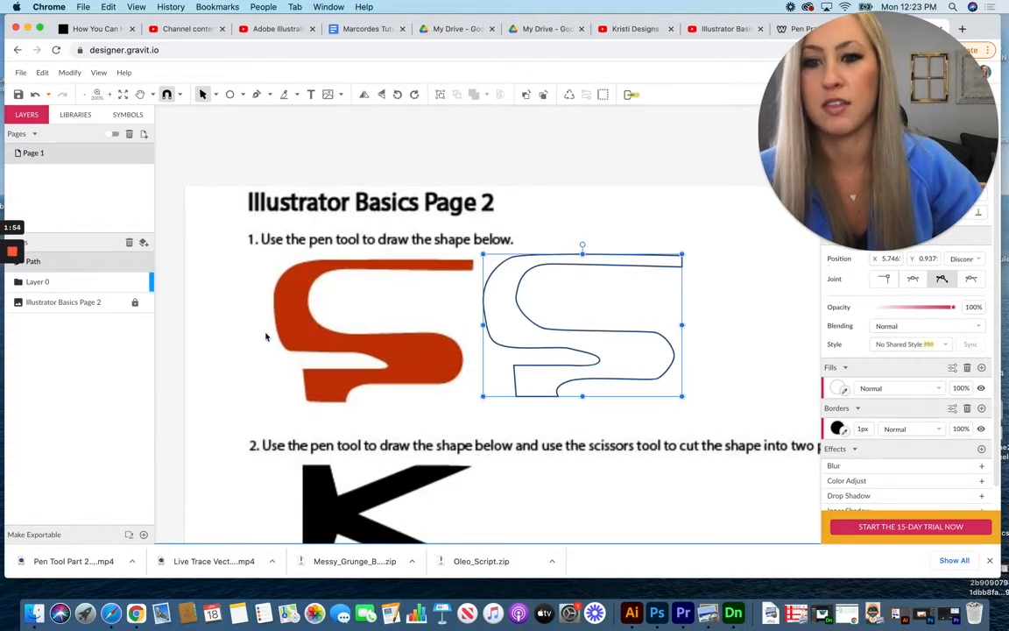
# Fill the traced S-like path with the red sampled from the original shape, hide its border and deselect it.
pyautogui.click(846, 393)
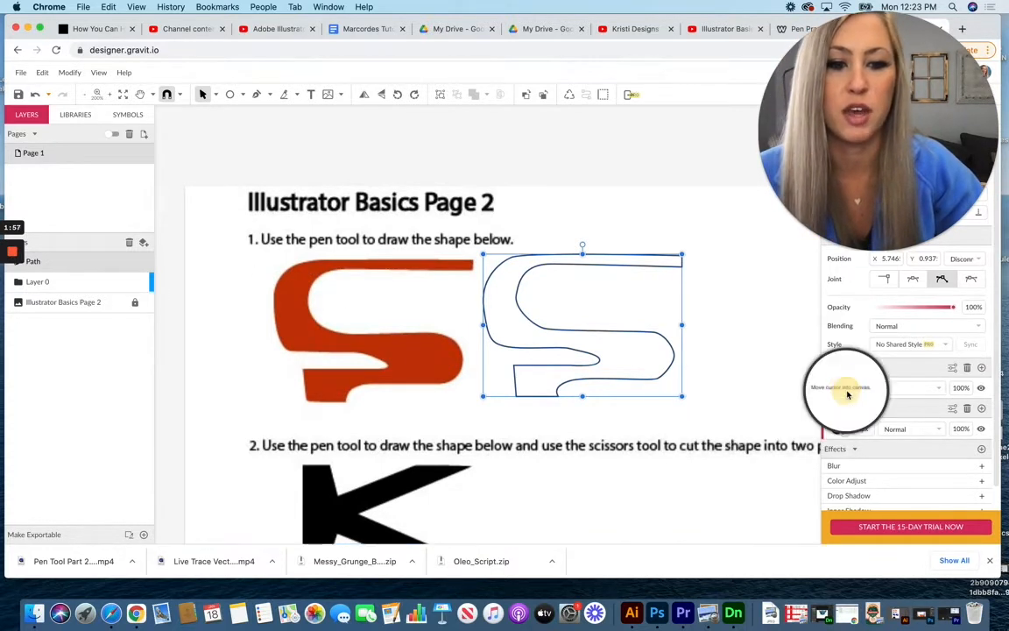
pyautogui.click(293, 311)
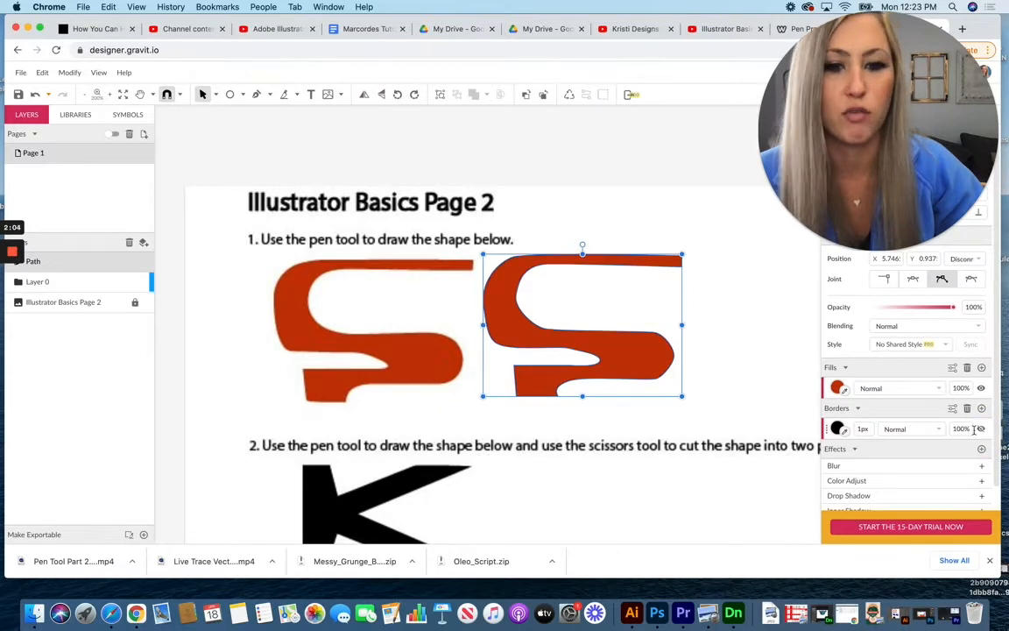
pyautogui.click(537, 419)
# Start tracing the black K in exercise 2 with the Pen tool, from the stem's upper-left corner around the upper arm to the inner corner.
pyautogui.scroll(-3, 507, 383)
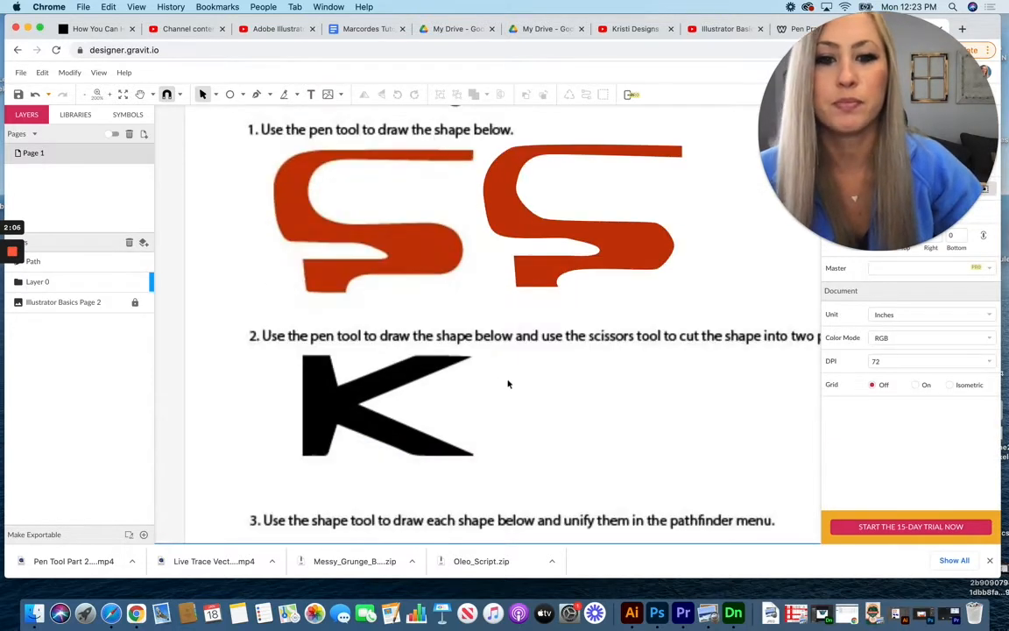
pyautogui.scroll(-1, 507, 383)
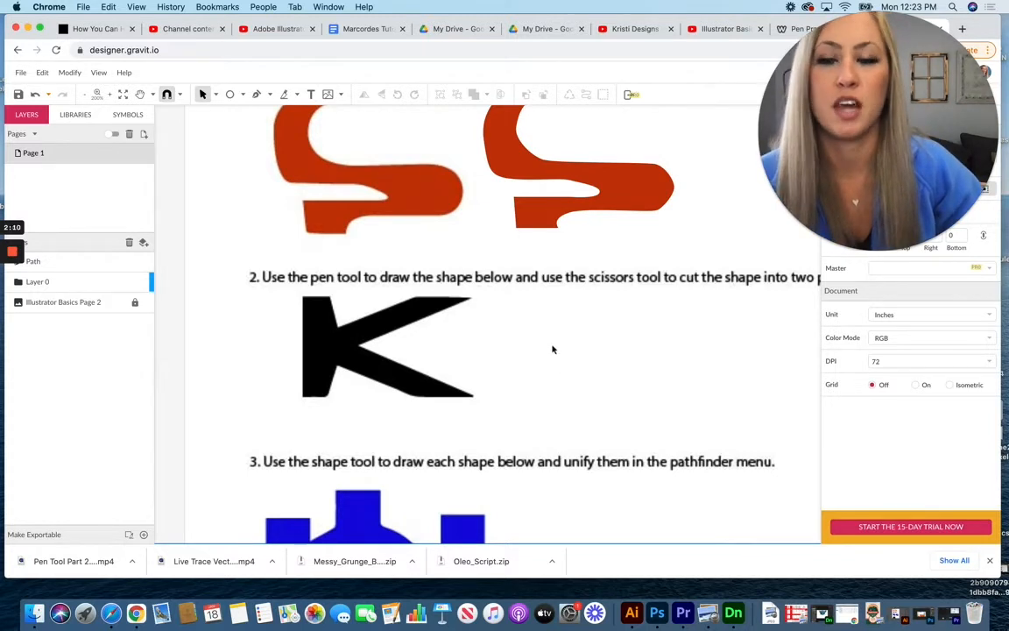
pyautogui.click(257, 94)
pyautogui.click(303, 301)
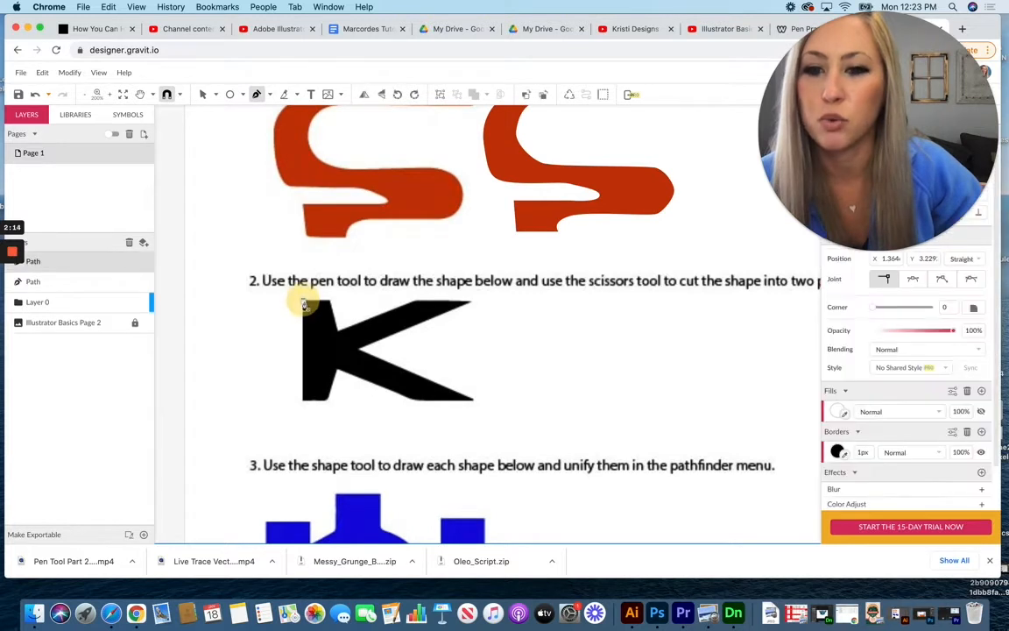
pyautogui.click(332, 301)
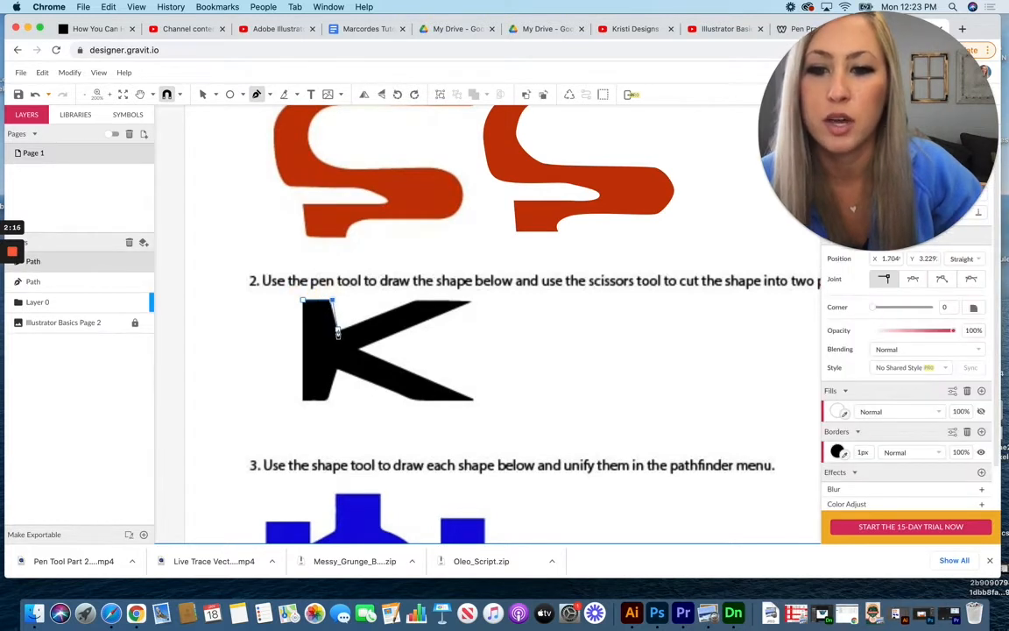
pyautogui.click(338, 330)
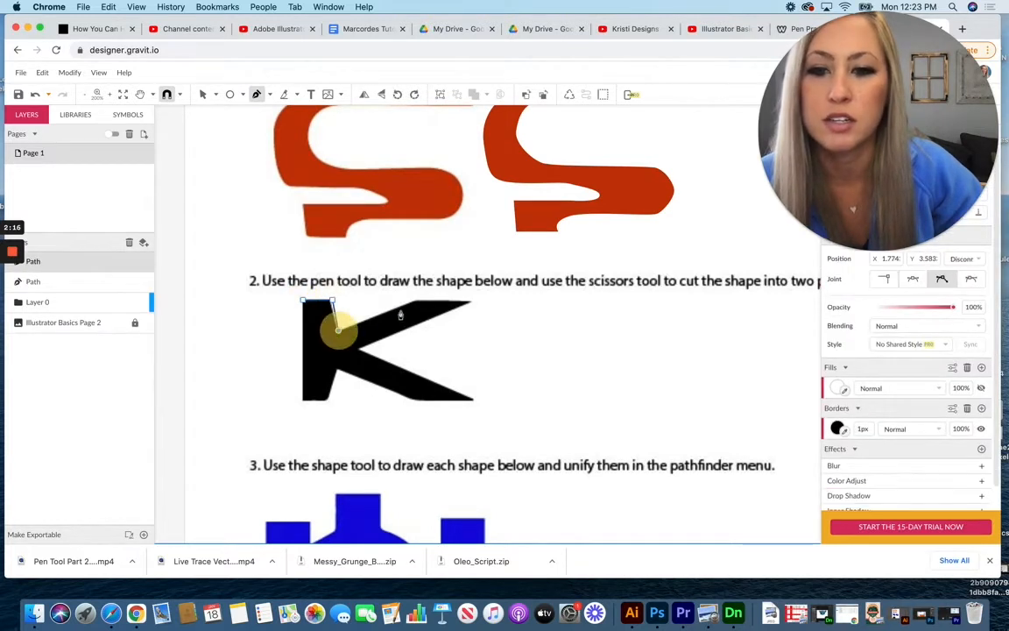
pyautogui.click(472, 301)
pyautogui.click(360, 350)
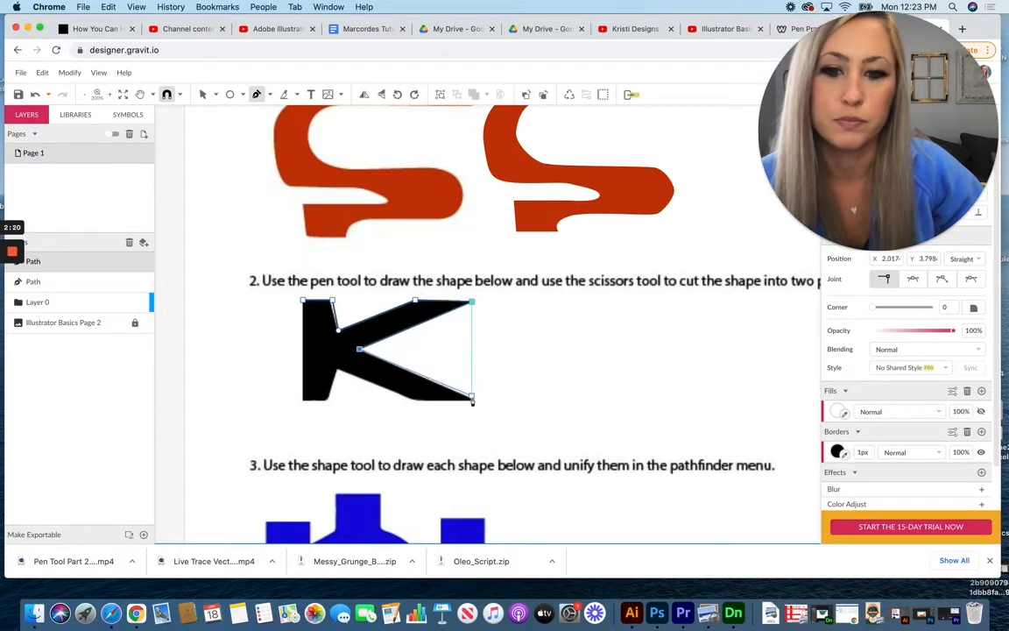
# Trace the K's lower arm and the base of its stem with straight segments, and close the path at the starting corner.
pyautogui.click(473, 401)
pyautogui.click(418, 403)
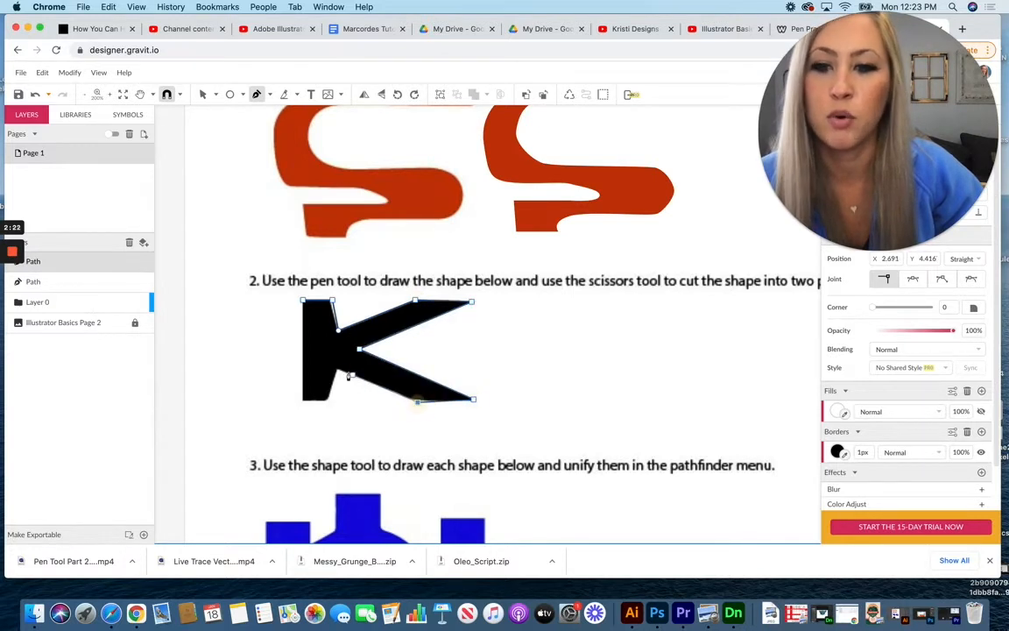
pyautogui.click(336, 368)
pyautogui.click(327, 402)
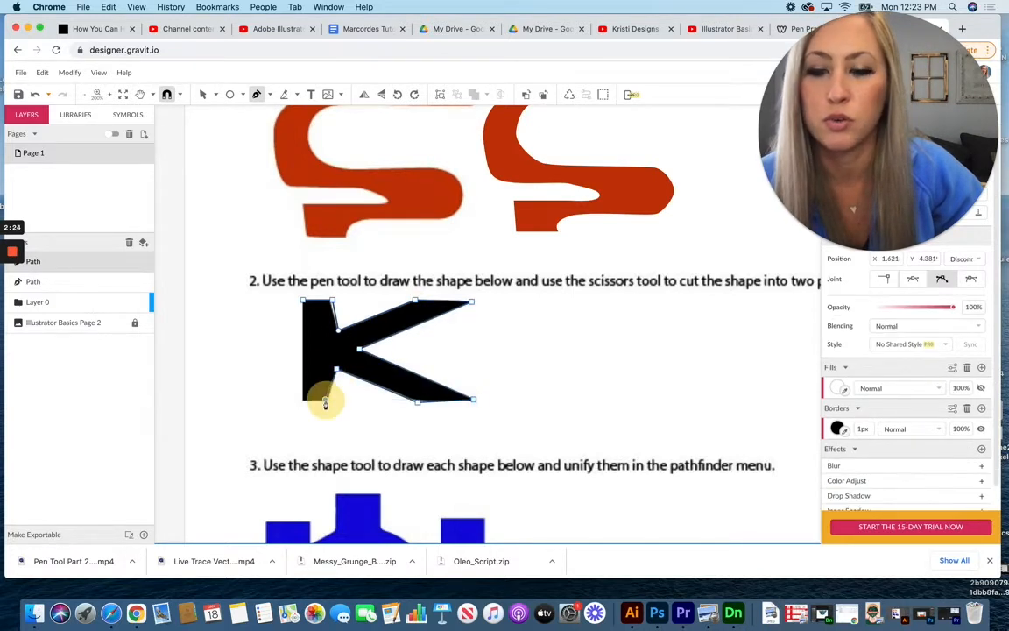
pyautogui.click(303, 401)
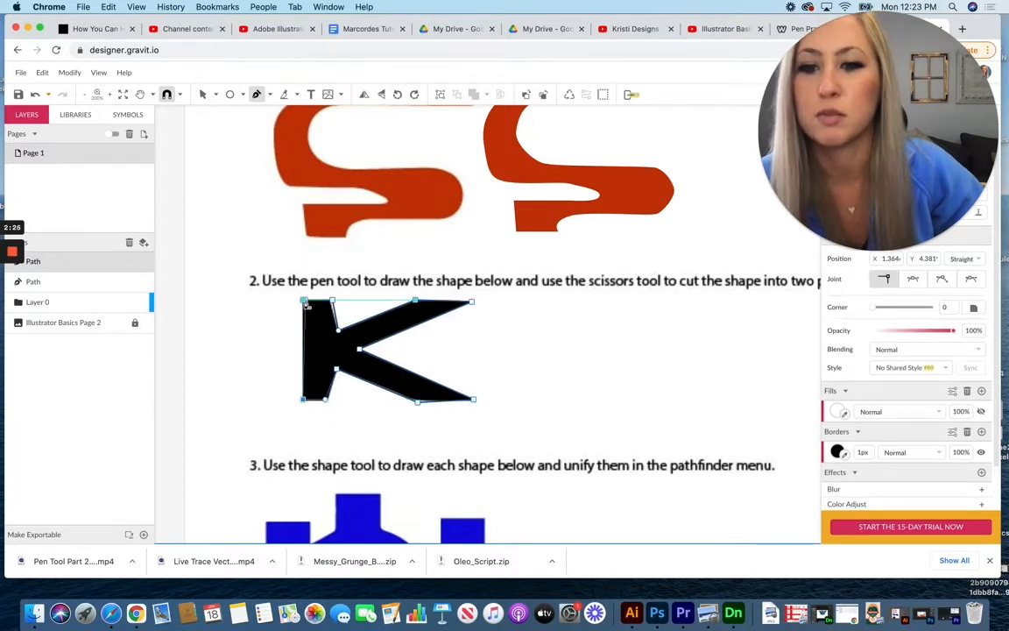
pyautogui.click(302, 302)
# Move the traced K outline into the empty space to the right of the black K.
pyautogui.scroll(1, 386, 394)
pyautogui.press('v')
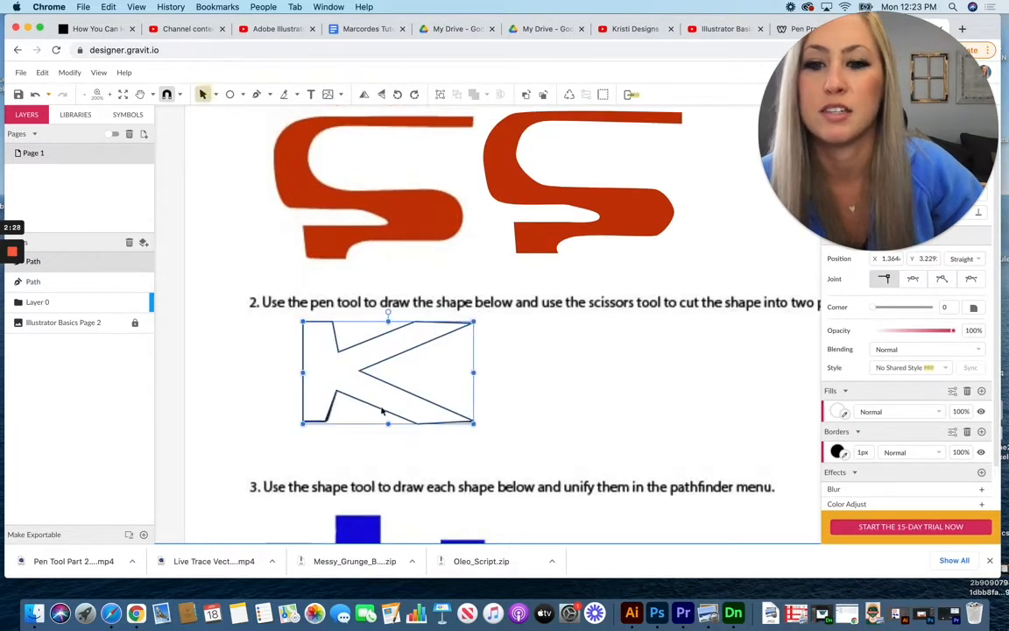
pyautogui.moveTo(336, 390); pyautogui.dragTo(518, 386)
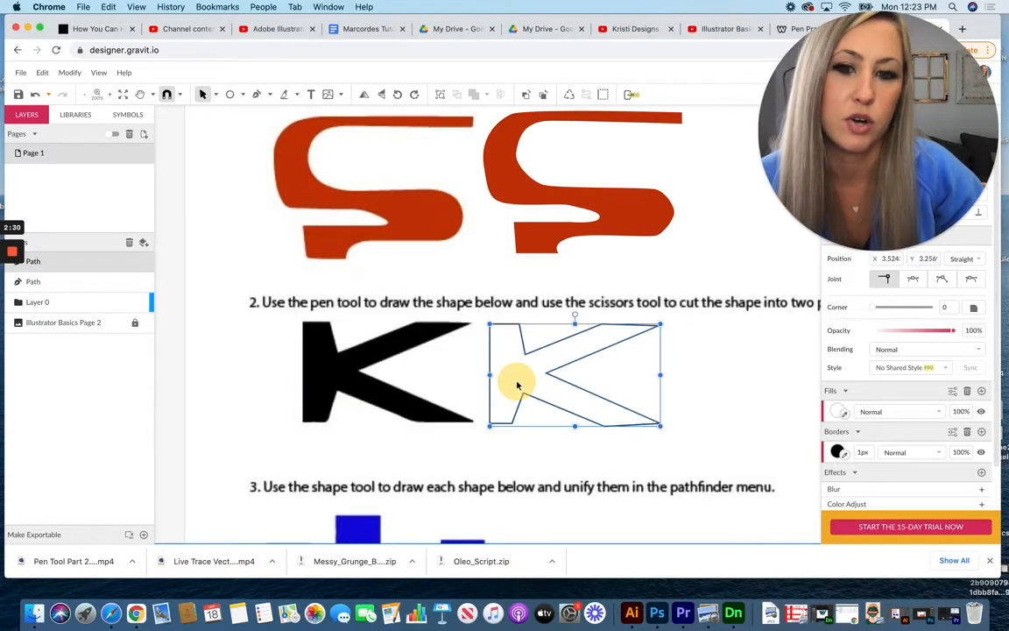
# Add an anchor point with the Pen tool to each long edge of the K outline's upper arm, near the middle of the arm.
pyautogui.scroll(-1, 615, 386)
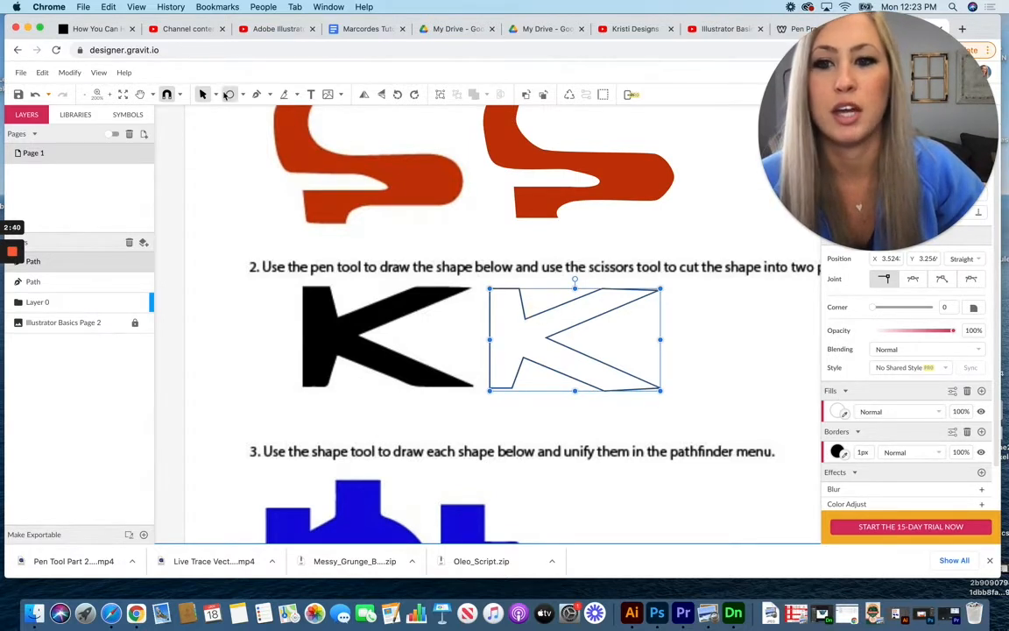
pyautogui.click(256, 96)
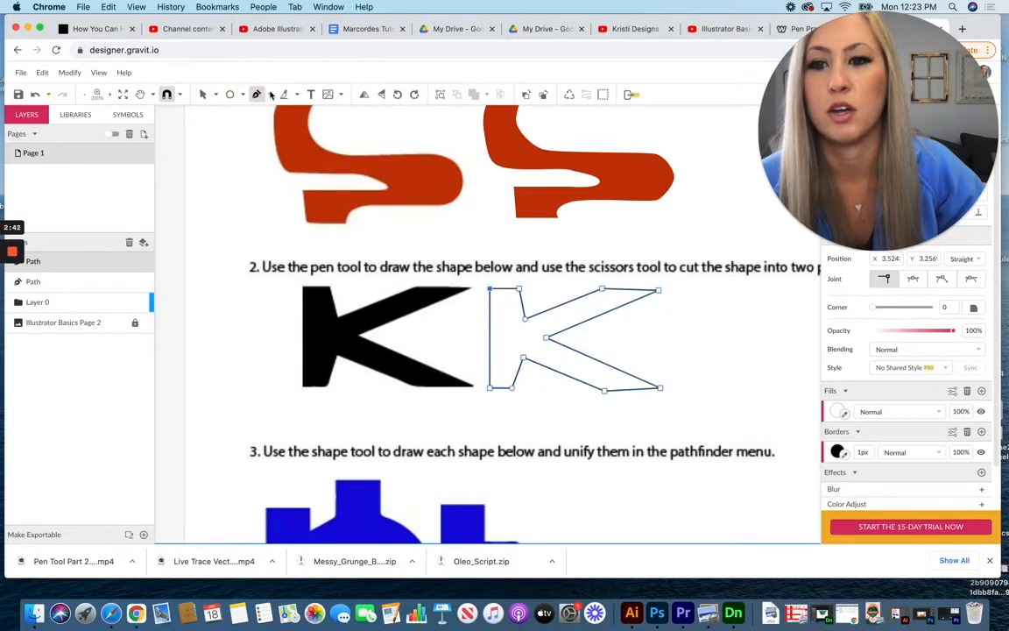
pyautogui.scroll(1, 559, 314)
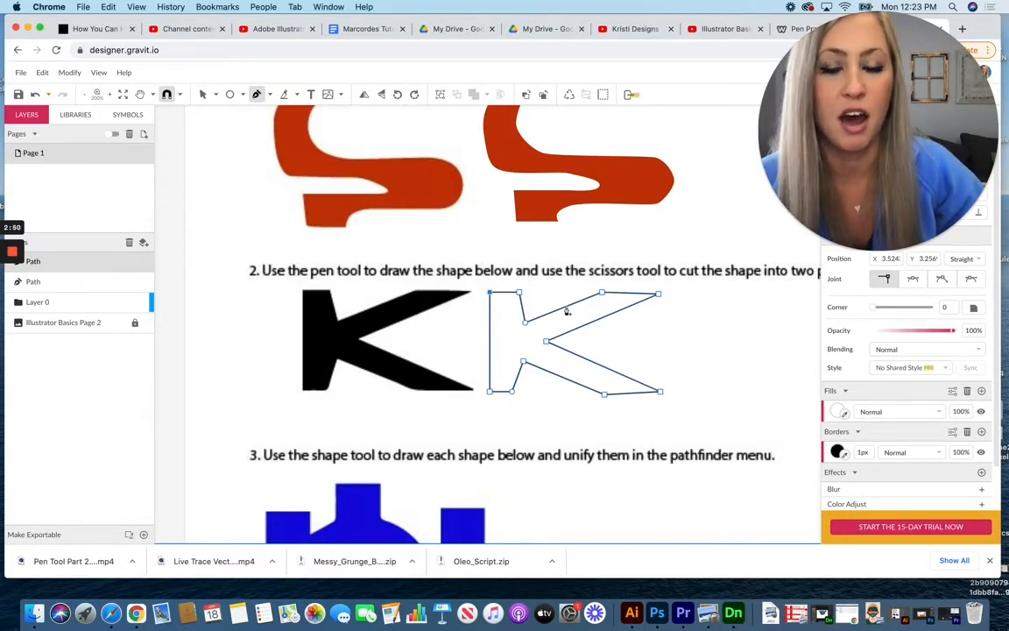
pyautogui.click(566, 307)
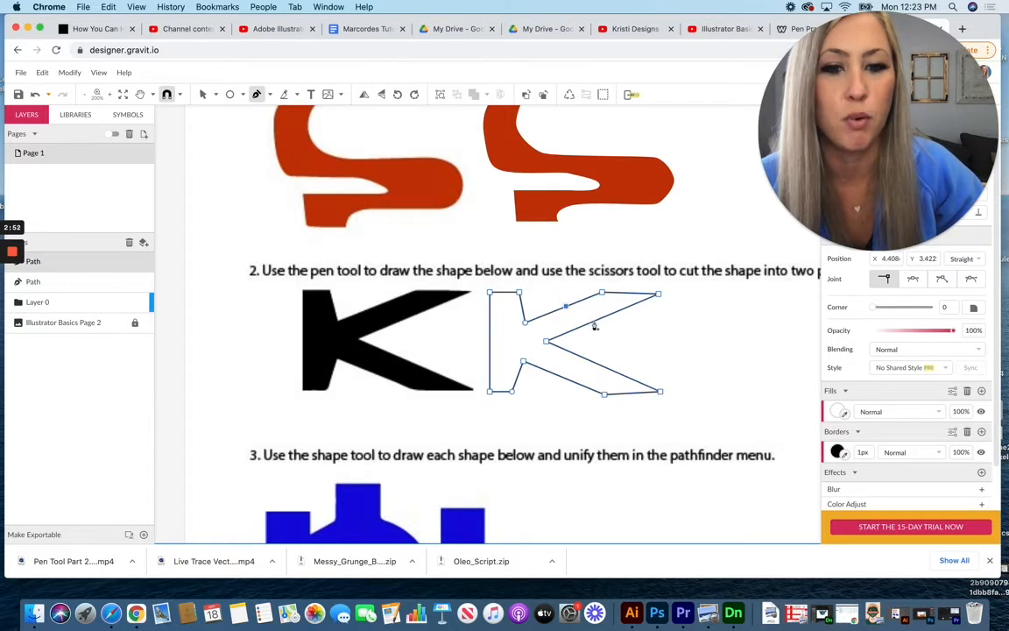
pyautogui.click(593, 324)
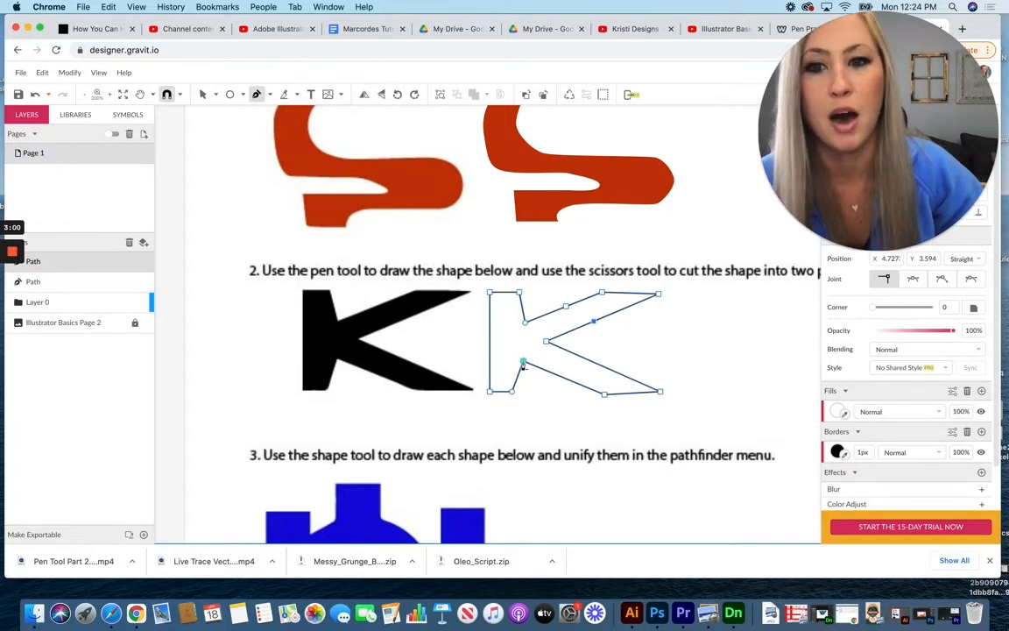
# Cut the K outline with the Knife tool through its upper and lower inner corners to separate the stem from the arms.
pyautogui.scroll(1, 523, 365)
pyautogui.click(284, 98)
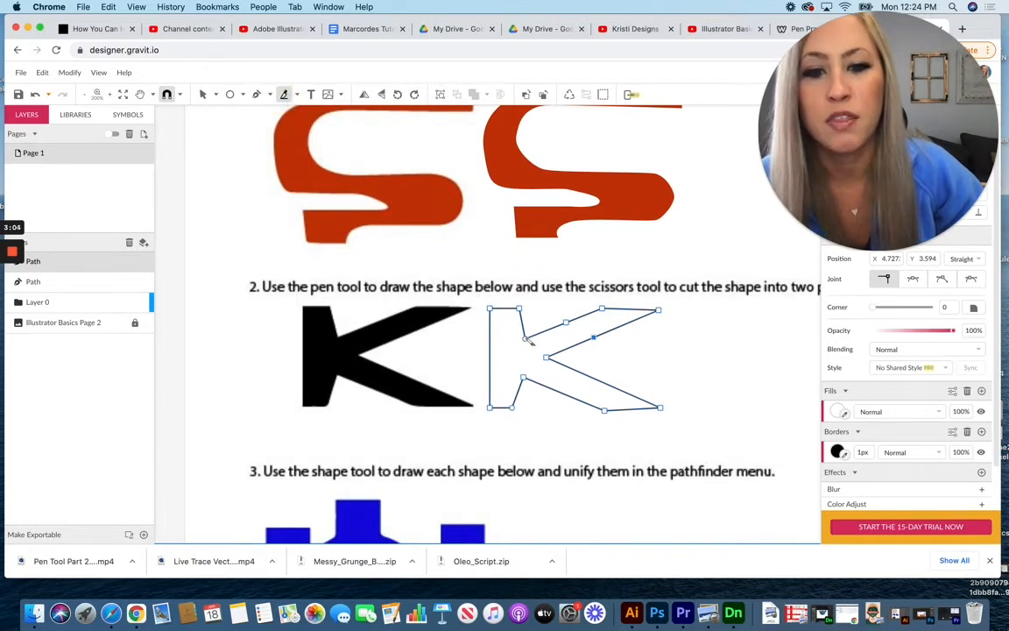
pyautogui.moveTo(524, 341); pyautogui.dragTo(527, 409)
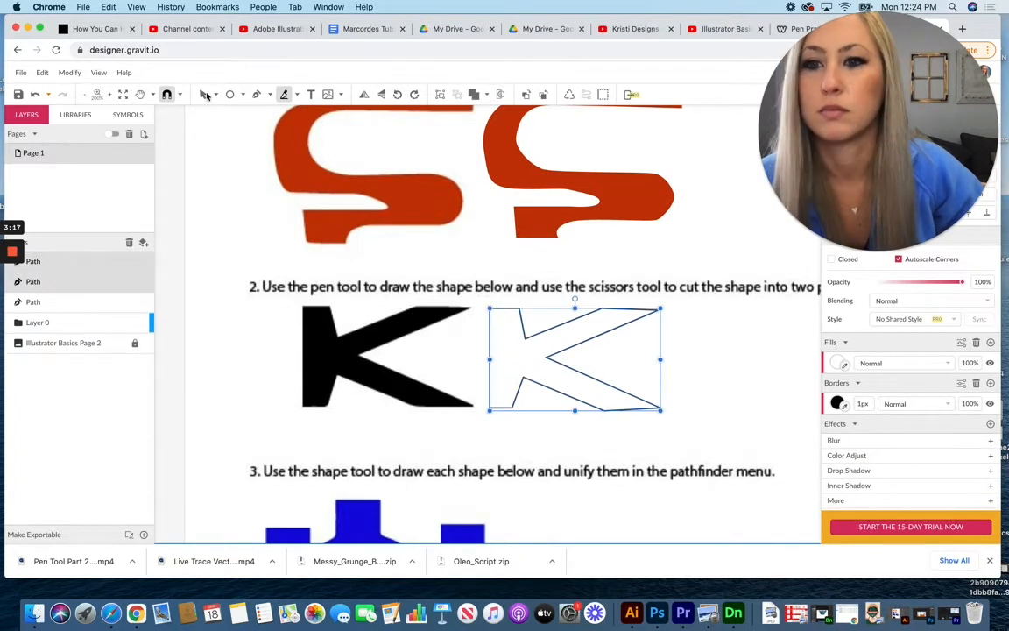
# Move the K's arms piece away to the right and place the stem piece beside the black K, leaving a gap between them.
pyautogui.click(271, 235)
pyautogui.click(493, 351)
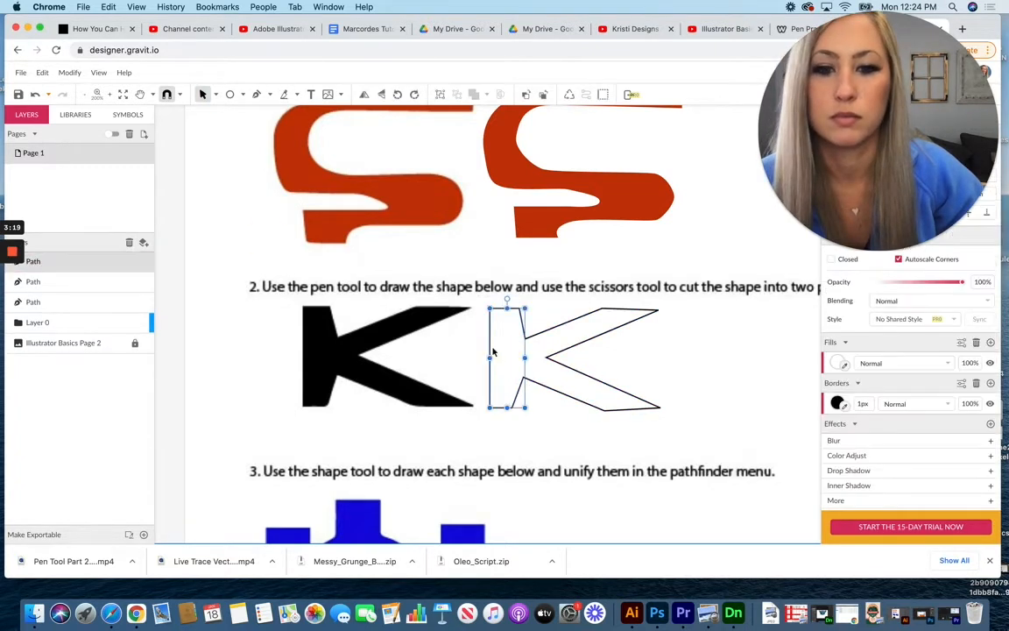
pyautogui.moveTo(490, 343); pyautogui.dragTo(467, 338)
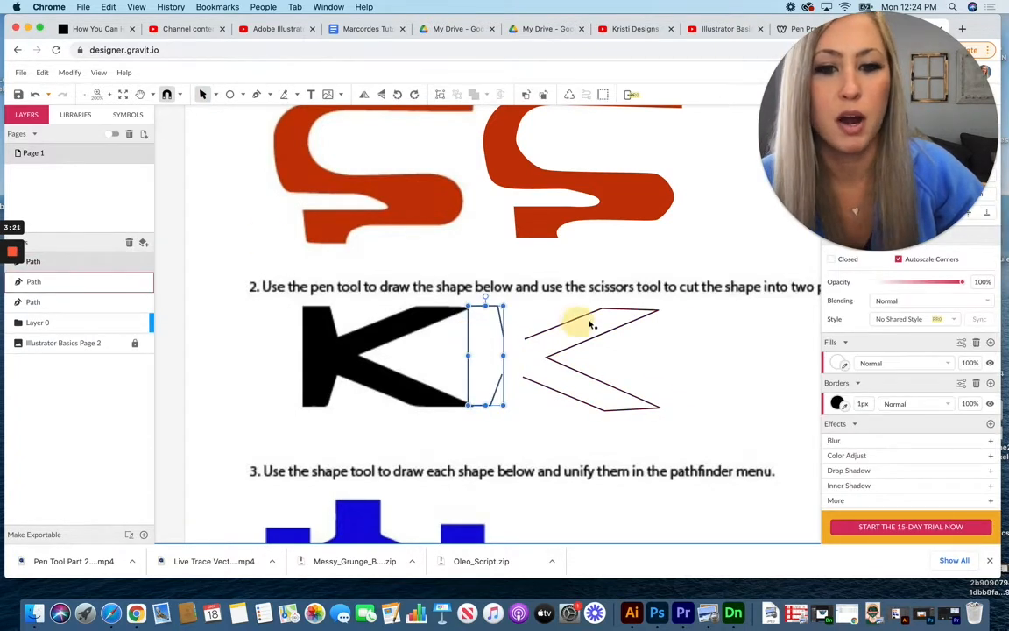
pyautogui.moveTo(590, 324); pyautogui.dragTo(628, 323)
pyautogui.moveTo(499, 313); pyautogui.dragTo(533, 316)
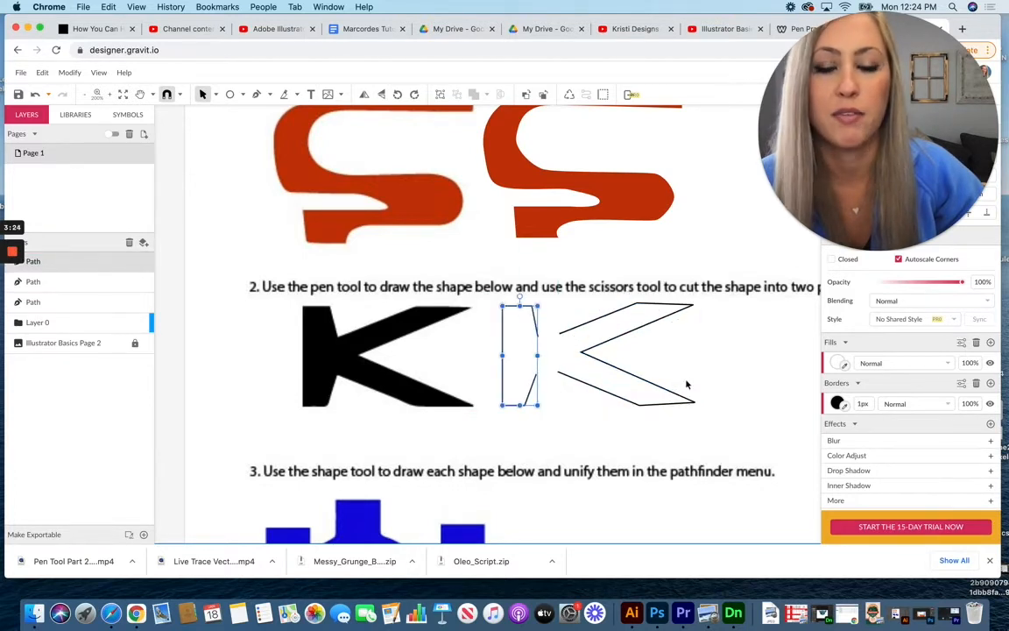
# Fill the K's stem piece with the orange-red sampled from the S-like shape, hide its border, and shift the arms piece slightly closer.
pyautogui.click(845, 368)
pyautogui.click(414, 203)
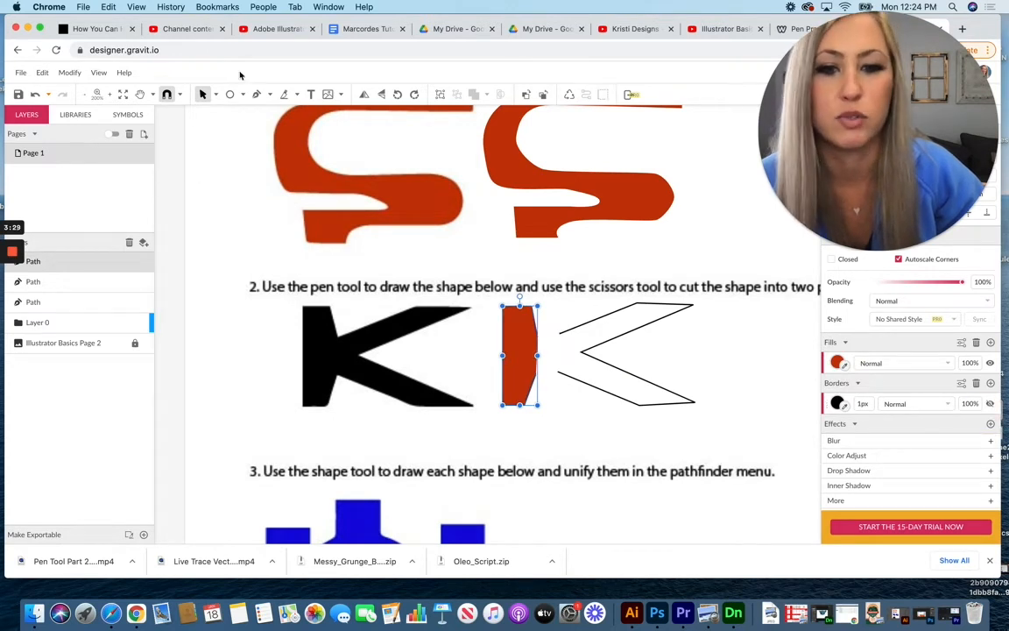
pyautogui.click(210, 173)
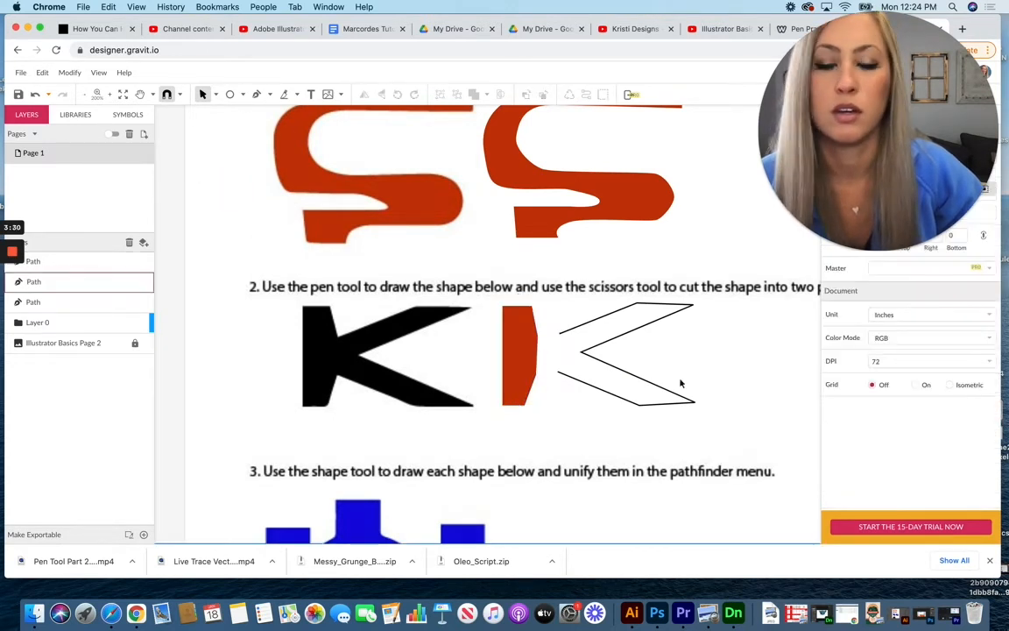
pyautogui.click(614, 317)
pyautogui.click(376, 410)
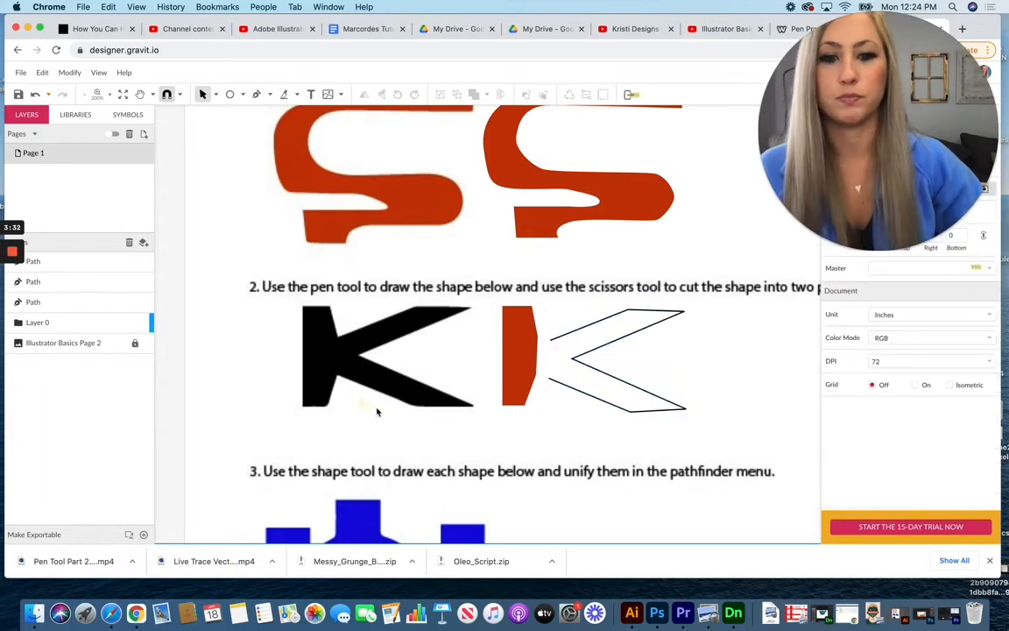
# Draw a rectangle over the upper-left blue square in exercise 3, fill it with the sampled blue, and nudge it into alignment.
pyautogui.scroll(-2, 375, 402)
pyautogui.scroll(-6, 375, 399)
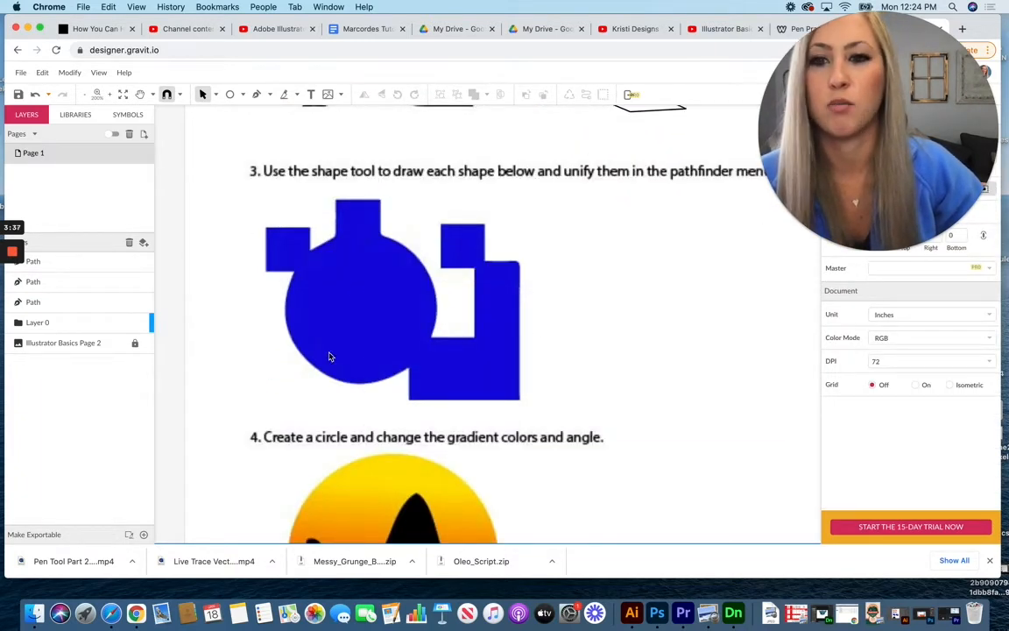
pyautogui.click(243, 94)
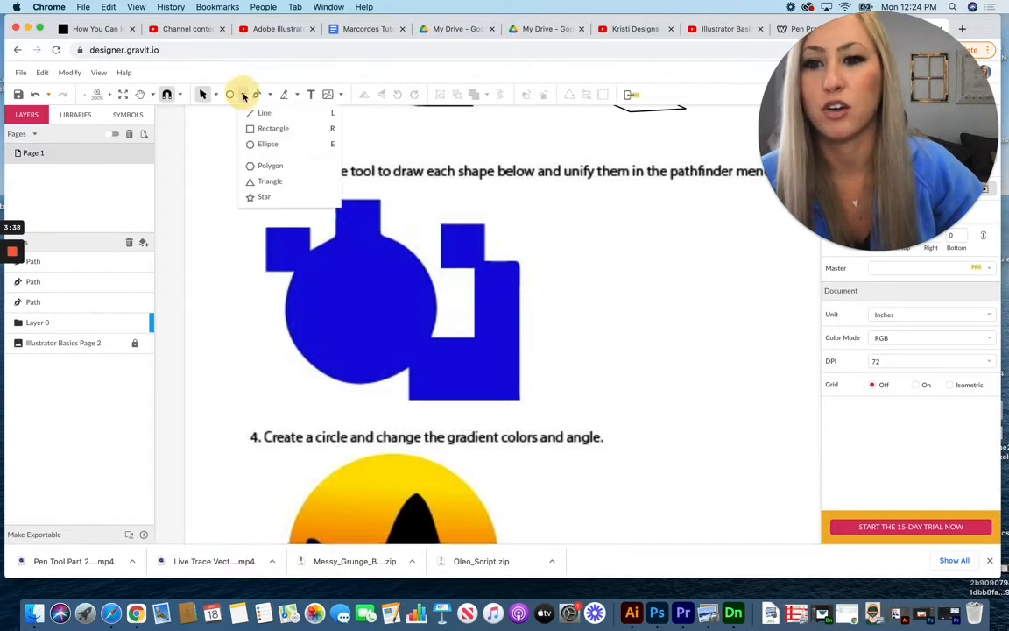
pyautogui.click(273, 128)
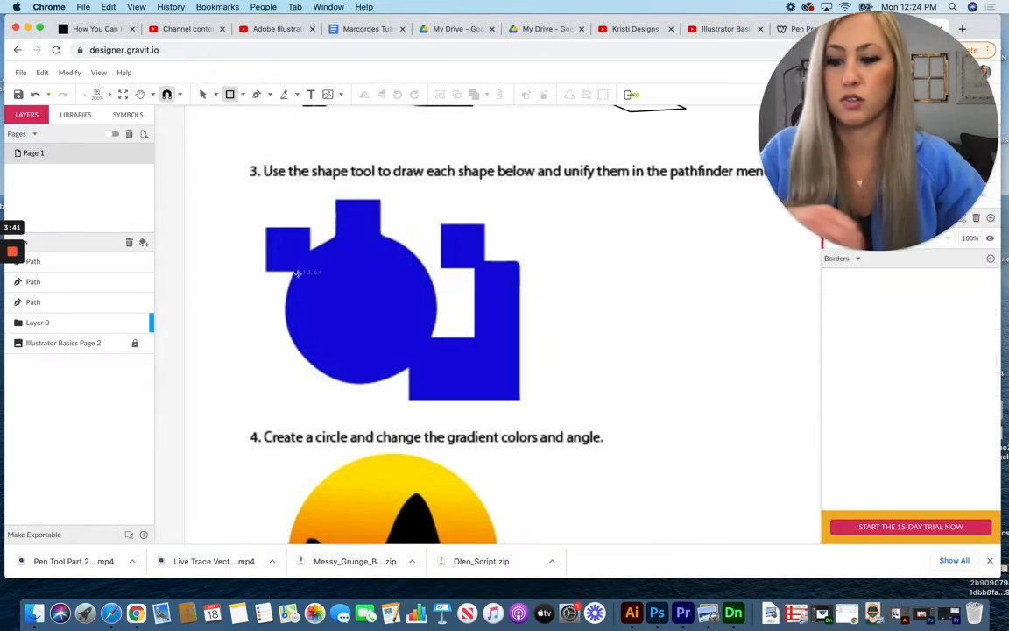
pyautogui.click(243, 94)
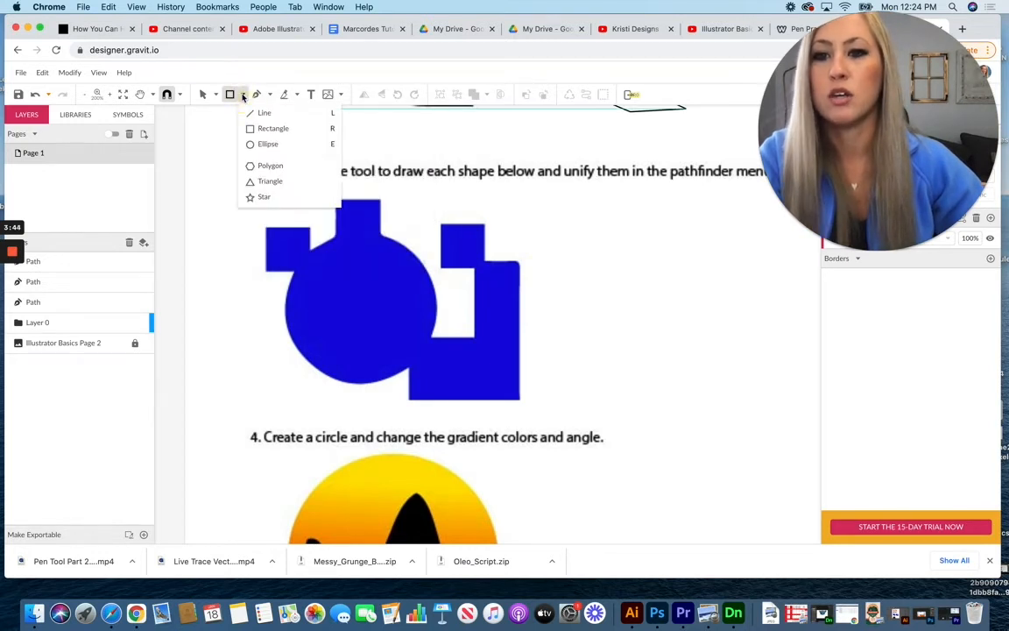
pyautogui.click(273, 129)
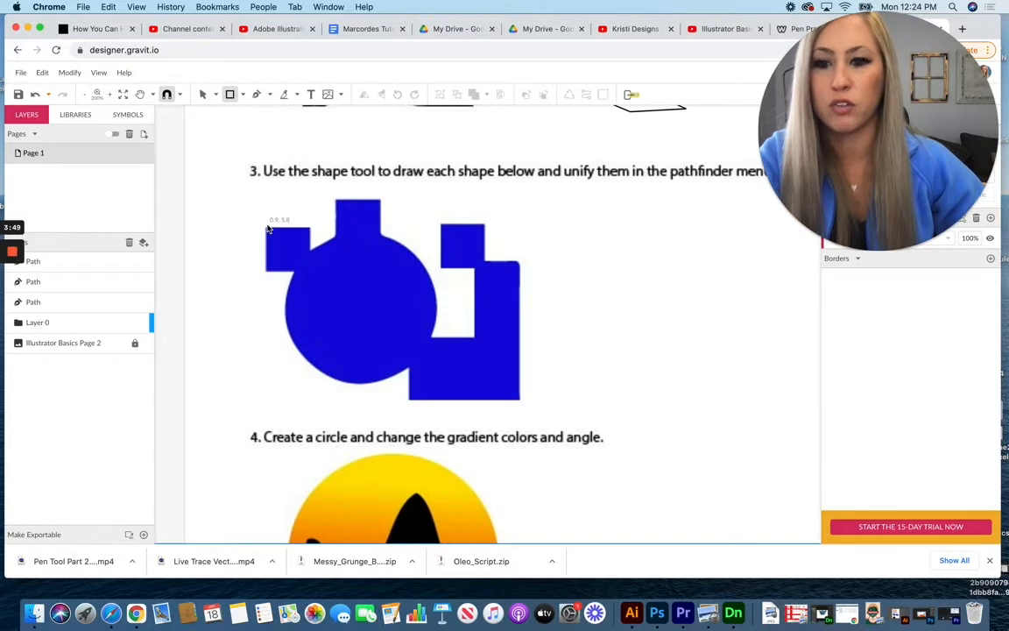
pyautogui.moveTo(268, 228); pyautogui.dragTo(310, 270)
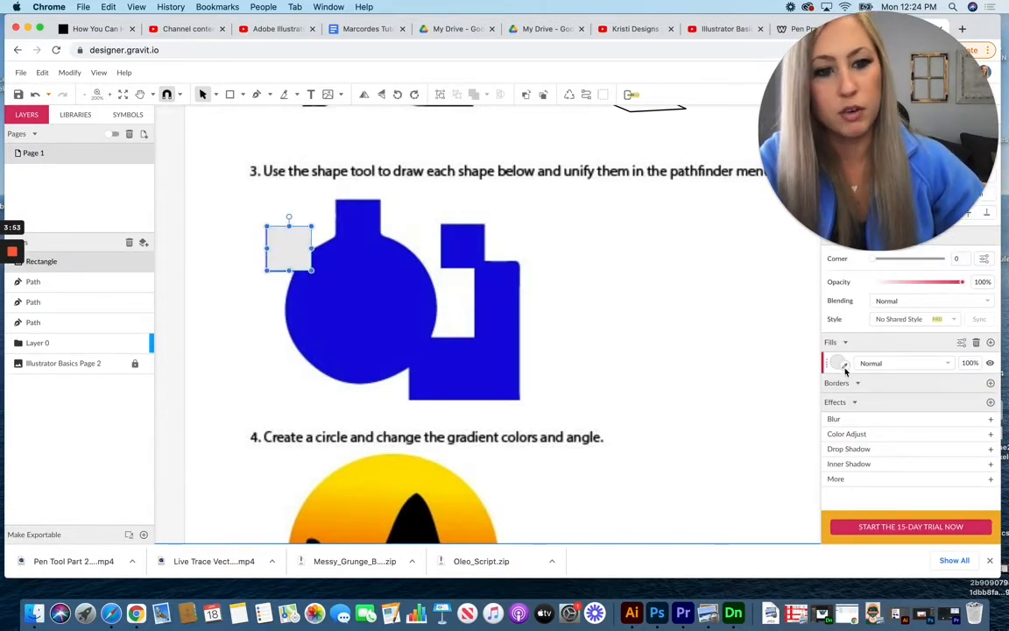
pyautogui.moveTo(845, 371); pyautogui.dragTo(368, 311)
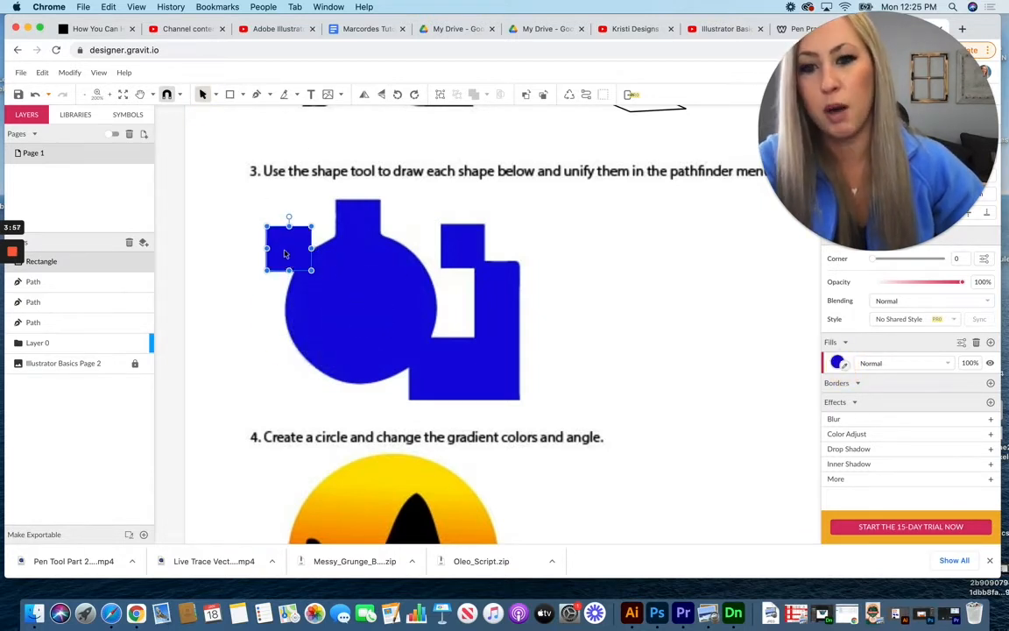
pyautogui.moveTo(285, 253)
pyautogui.mouseDown()
pyautogui.moveTo(254, 228)
pyautogui.moveTo(298, 254)
pyautogui.mouseUp()
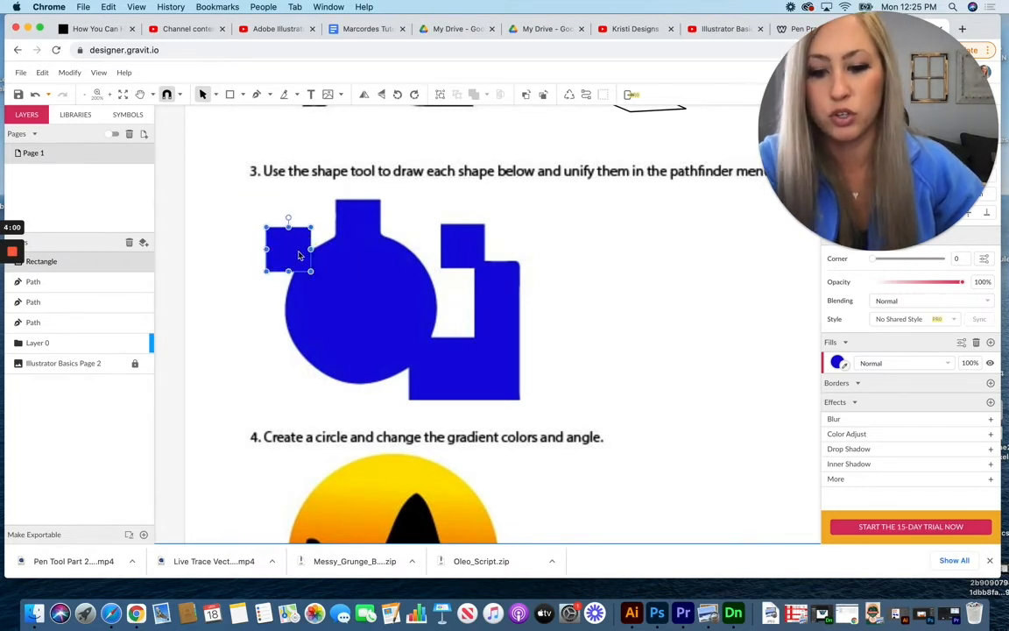
# Copy the blue square and place one copy over the figure's top square and another over its upper-right square.
pyautogui.press('super+c')
pyautogui.press('super+v')
pyautogui.moveTo(296, 253); pyautogui.dragTo(361, 222)
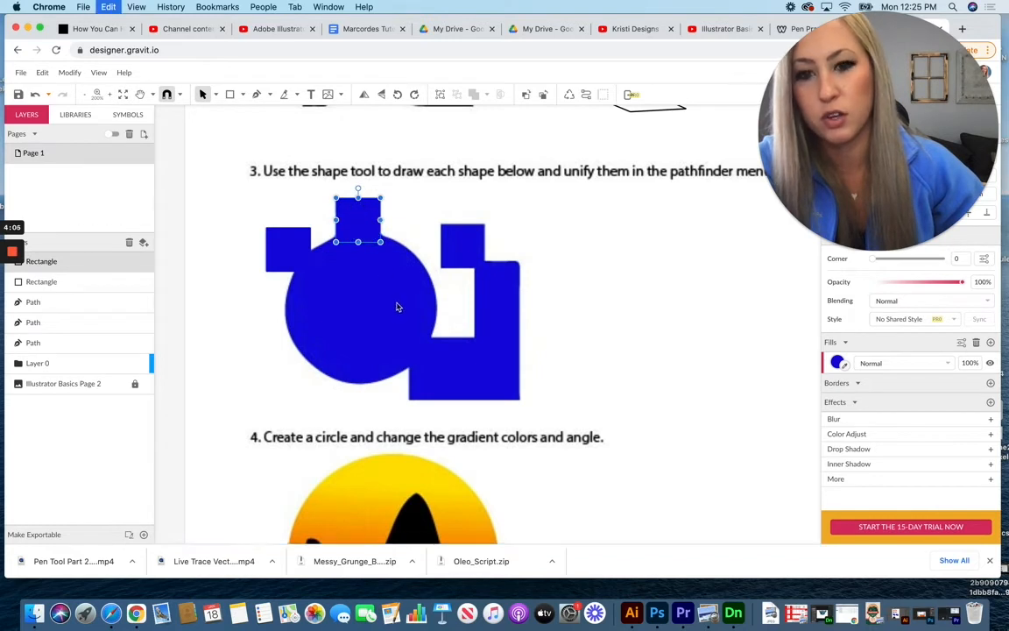
pyautogui.click(463, 248)
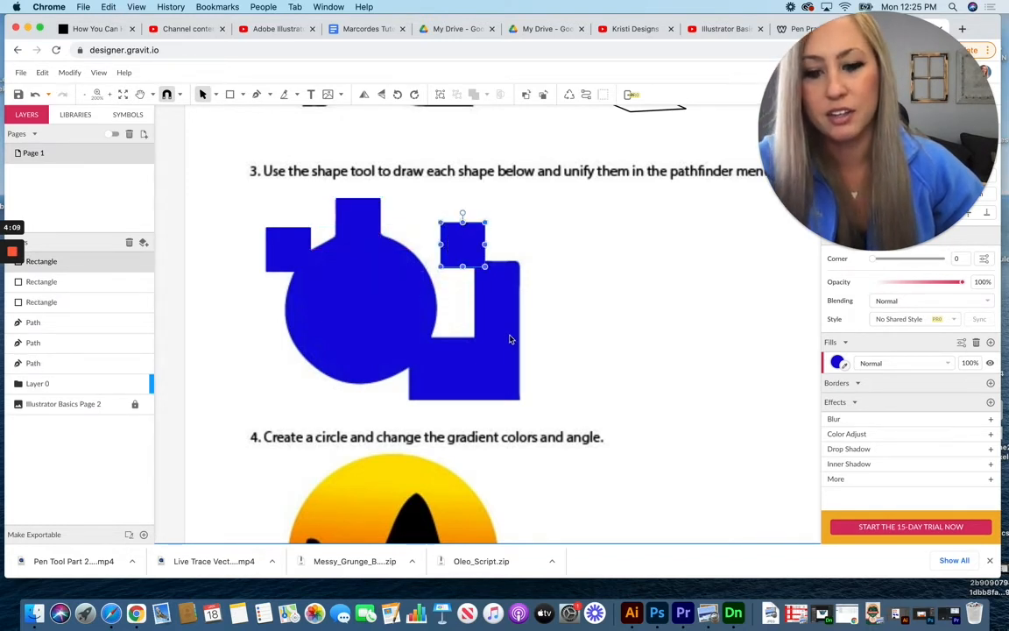
# Place another copy of the square on the figure's vertical right-hand bar and stretch it to cover the bar's full height.
pyautogui.press('super+z')
pyautogui.click(481, 321)
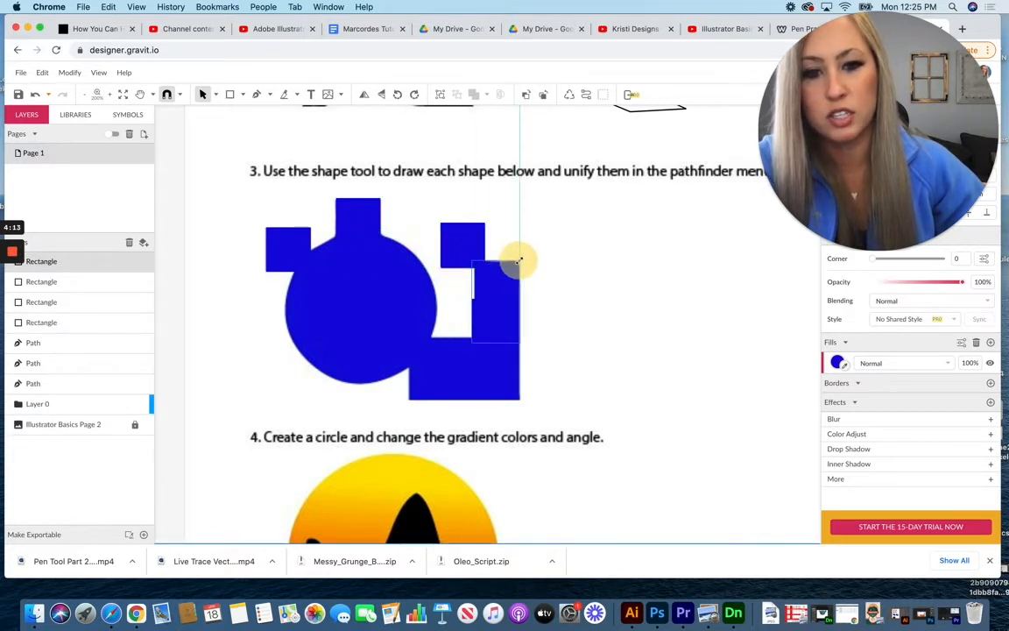
pyautogui.moveTo(497, 341); pyautogui.dragTo(501, 403)
# Paste another square and stretch it to cover the figure's wide lower-right block, extending under the circle.
pyautogui.press('super+v')
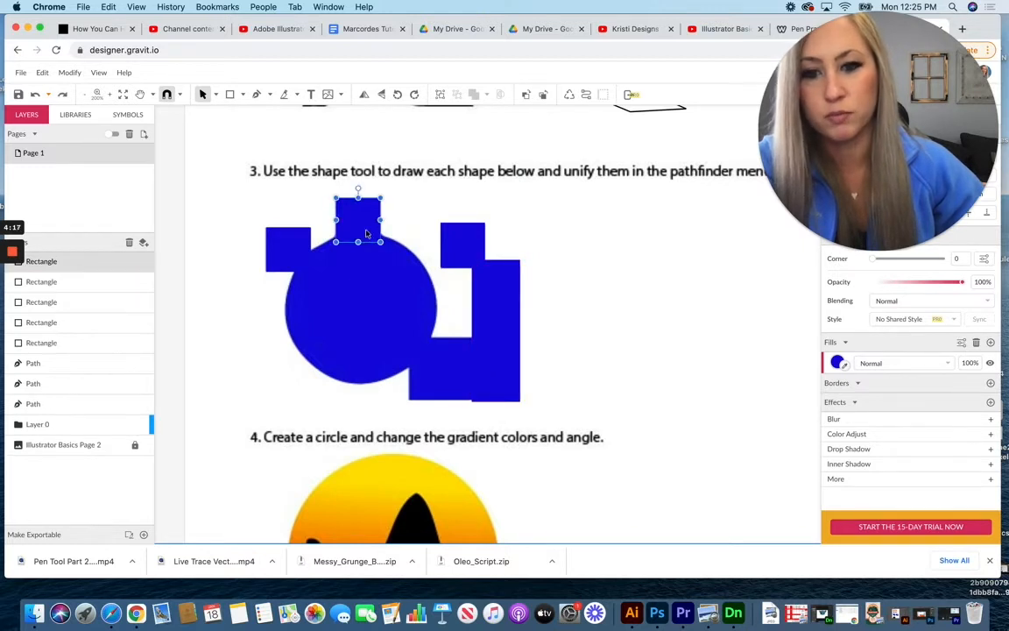
pyautogui.moveTo(361, 221); pyautogui.dragTo(519, 333)
pyautogui.moveTo(418, 363); pyautogui.dragTo(423, 366)
pyautogui.click(239, 241)
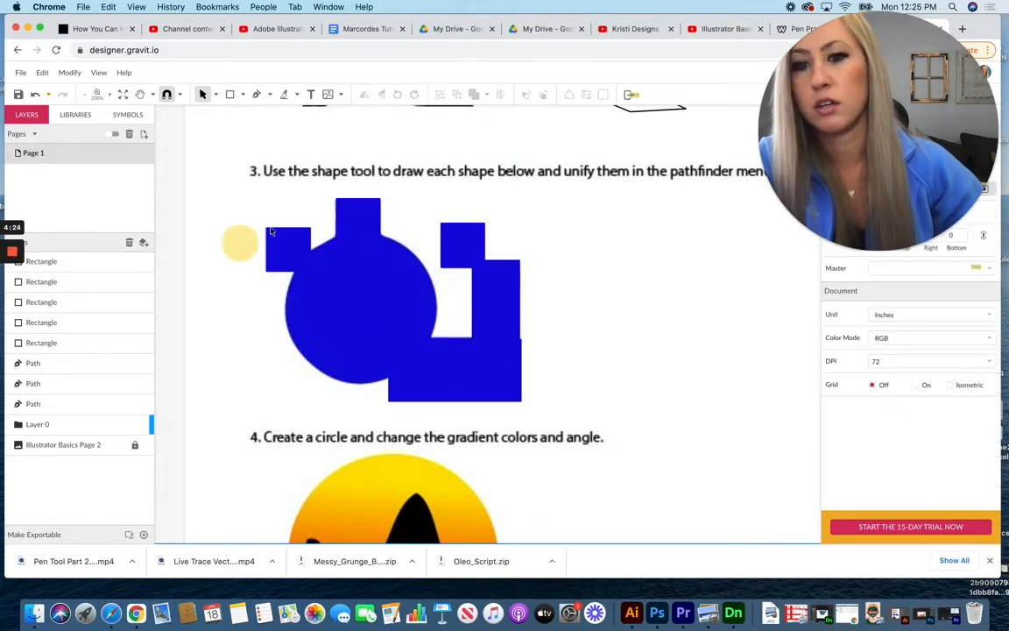
# Draw a circle over the figure's large blue circle with the Ellipse tool and fill it with the sampled blue.
pyautogui.click(241, 97)
pyautogui.click(281, 142)
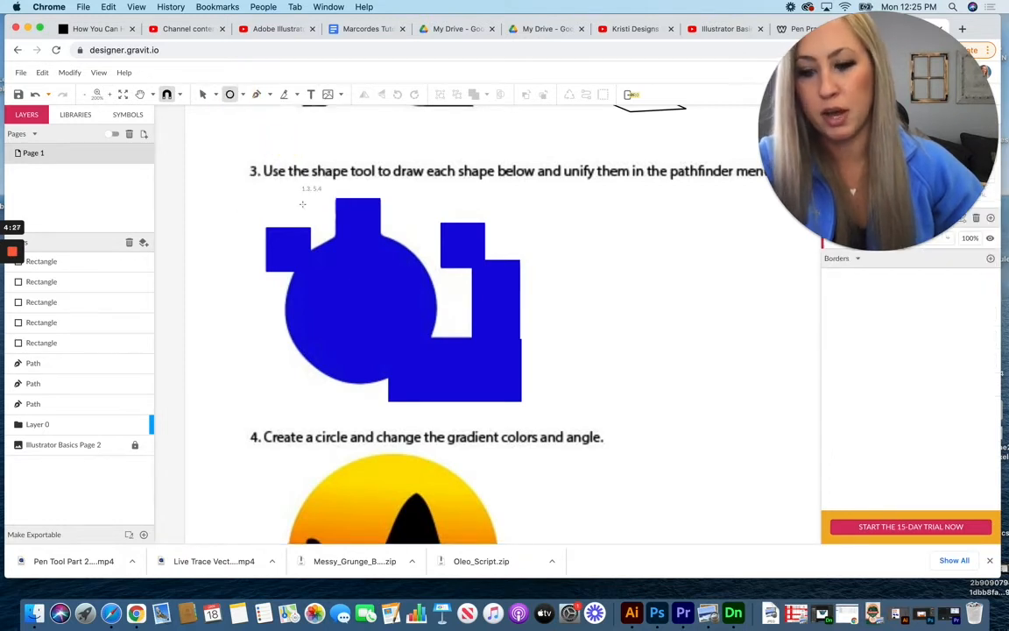
pyautogui.moveTo(282, 211); pyautogui.dragTo(406, 369)
pyautogui.moveTo(346, 256); pyautogui.dragTo(342, 271)
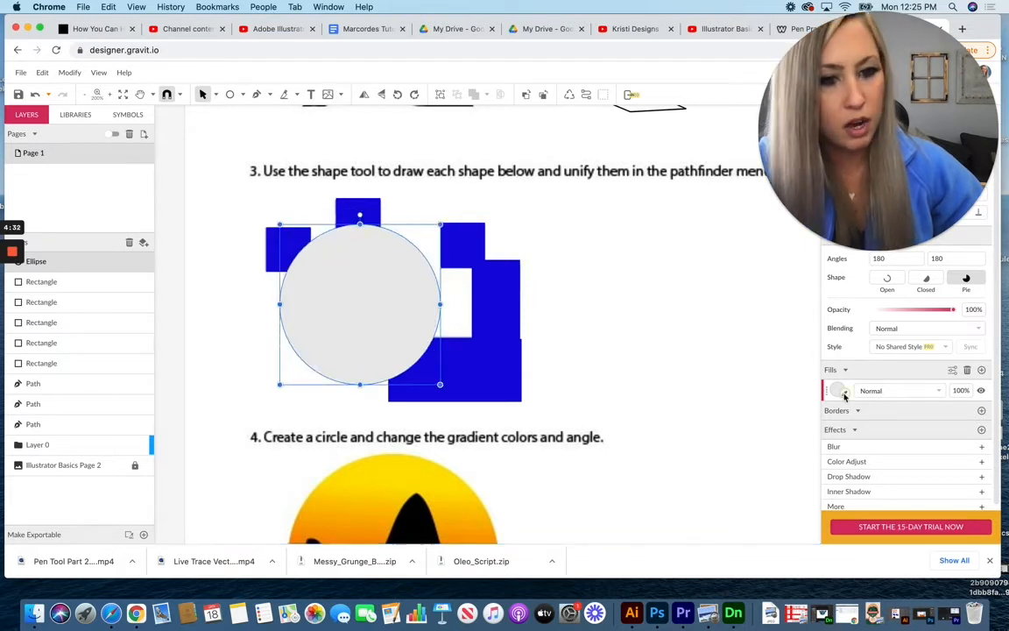
pyautogui.moveTo(837, 390); pyautogui.dragTo(496, 309)
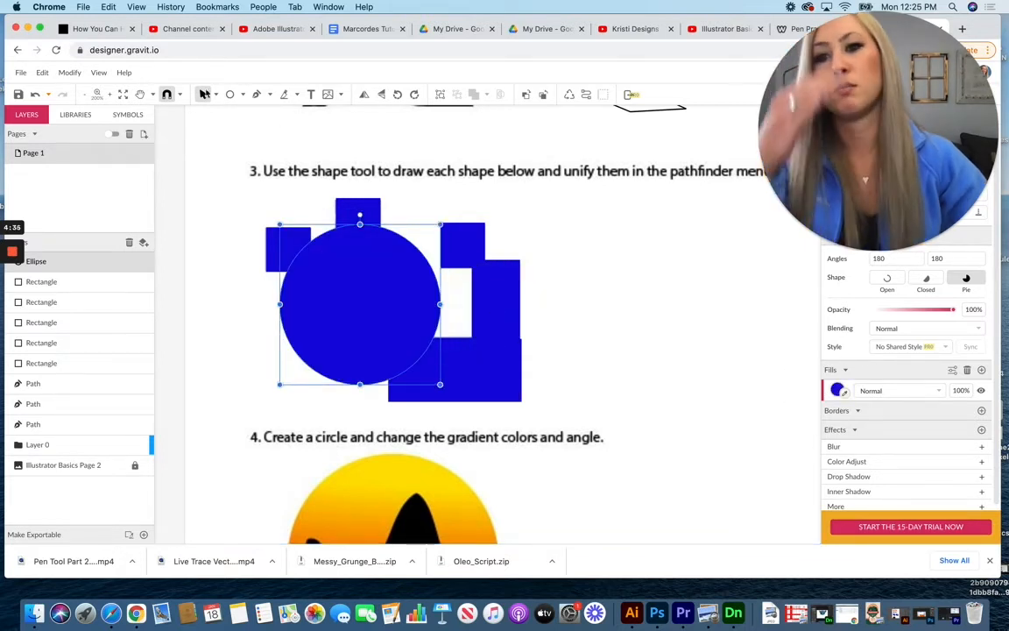
# Select the upper-left square, the top square and the circle one at a time to examine them as separate shapes.
pyautogui.click(232, 225)
pyautogui.click(289, 247)
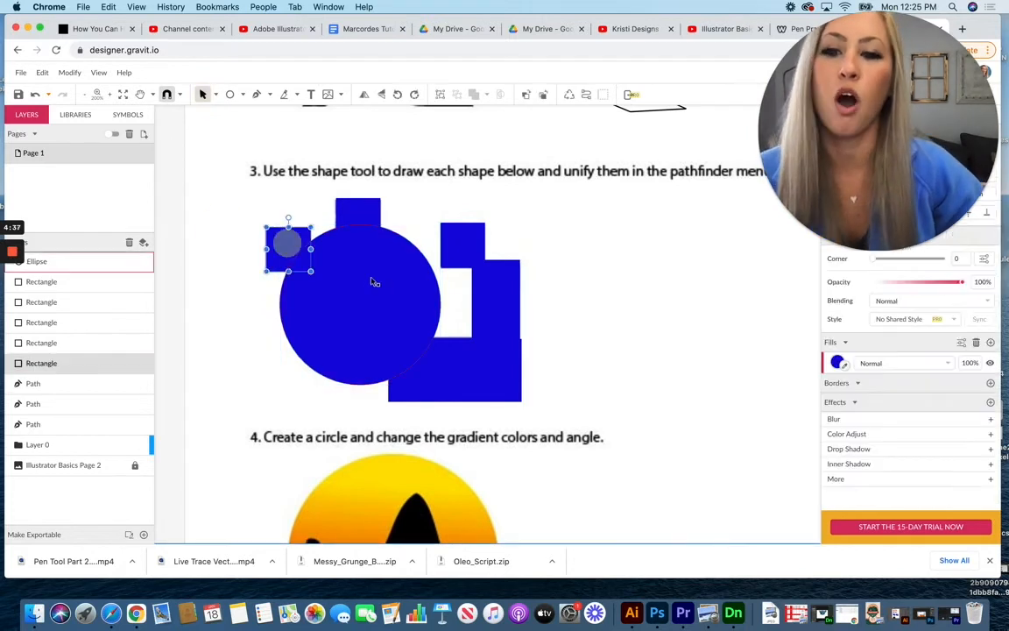
pyautogui.click(367, 206)
pyautogui.click(383, 282)
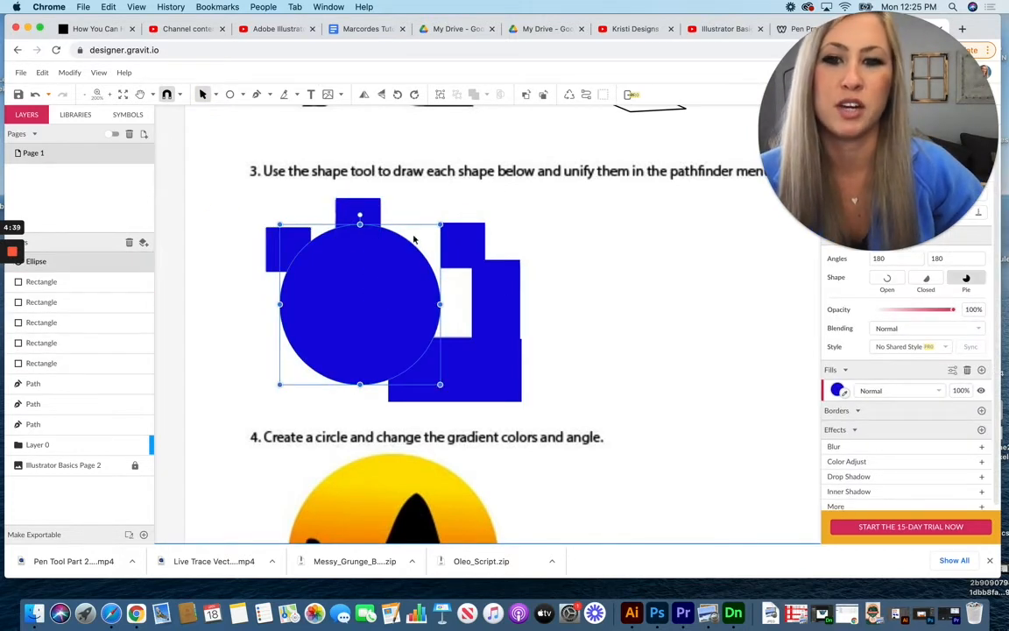
pyautogui.click(607, 281)
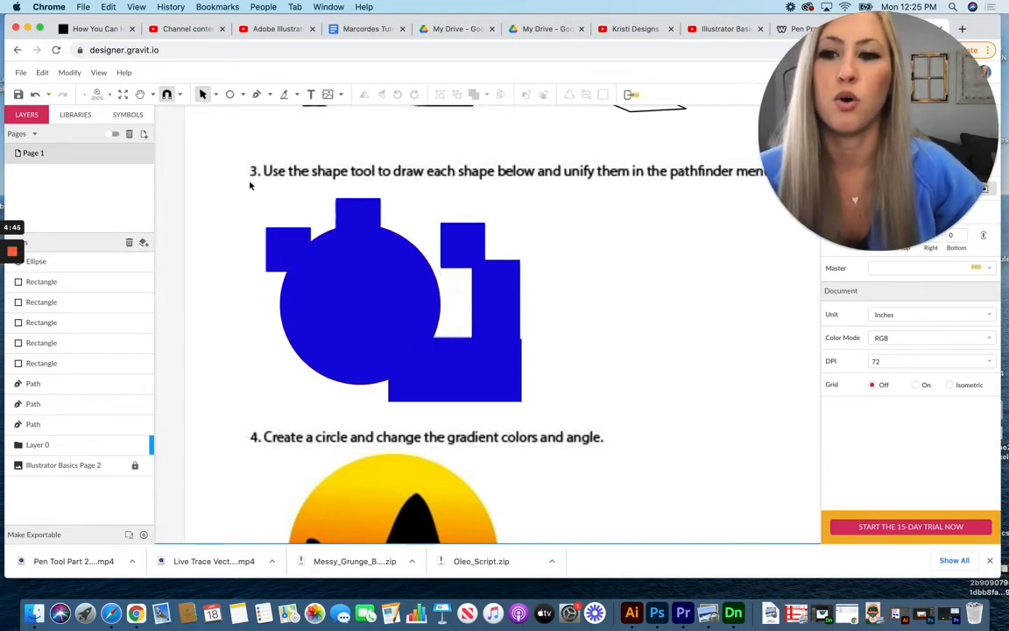
# Convert the circle and all five rectangles of exercise 3 to paths.
pyautogui.moveTo(239, 177); pyautogui.dragTo(554, 404)
pyautogui.click(70, 72)
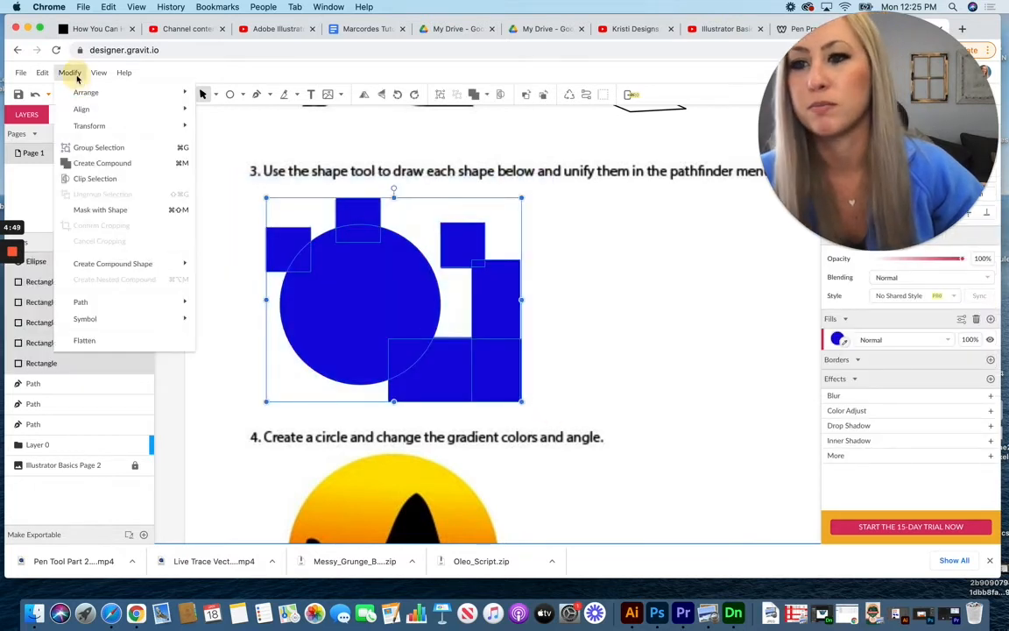
pyautogui.moveTo(122, 304)
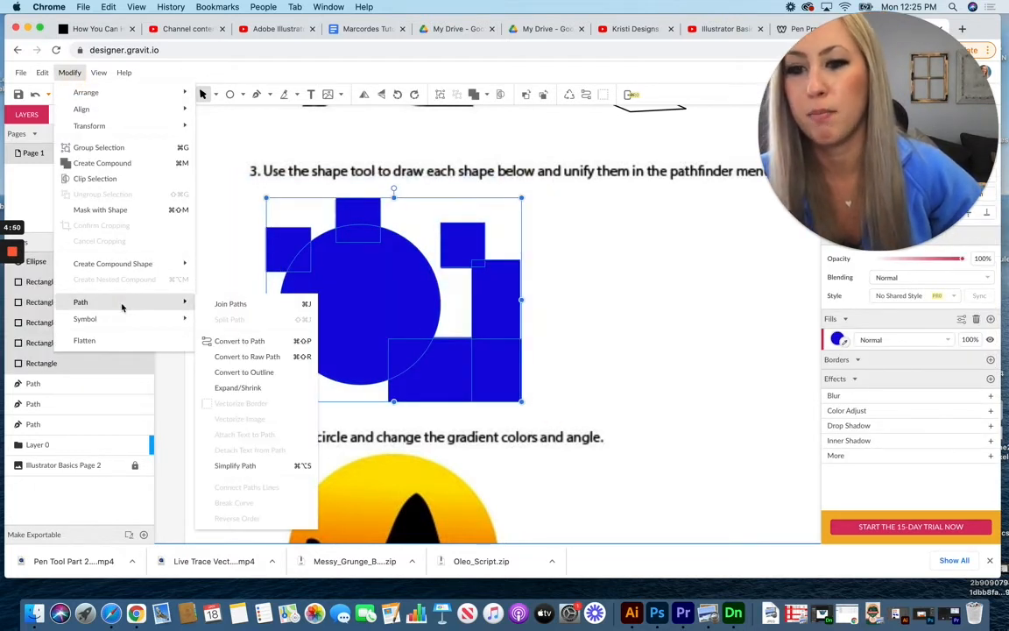
pyautogui.click(240, 341)
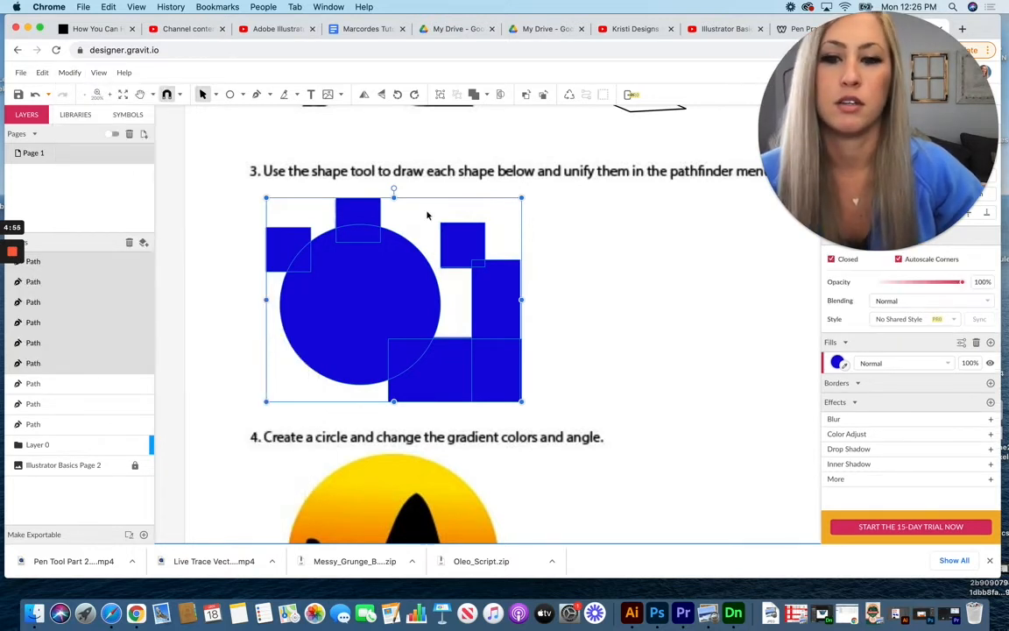
# Examine the anchor points of the converted upper-left square using the Pen tool.
pyautogui.click(237, 261)
pyautogui.click(291, 243)
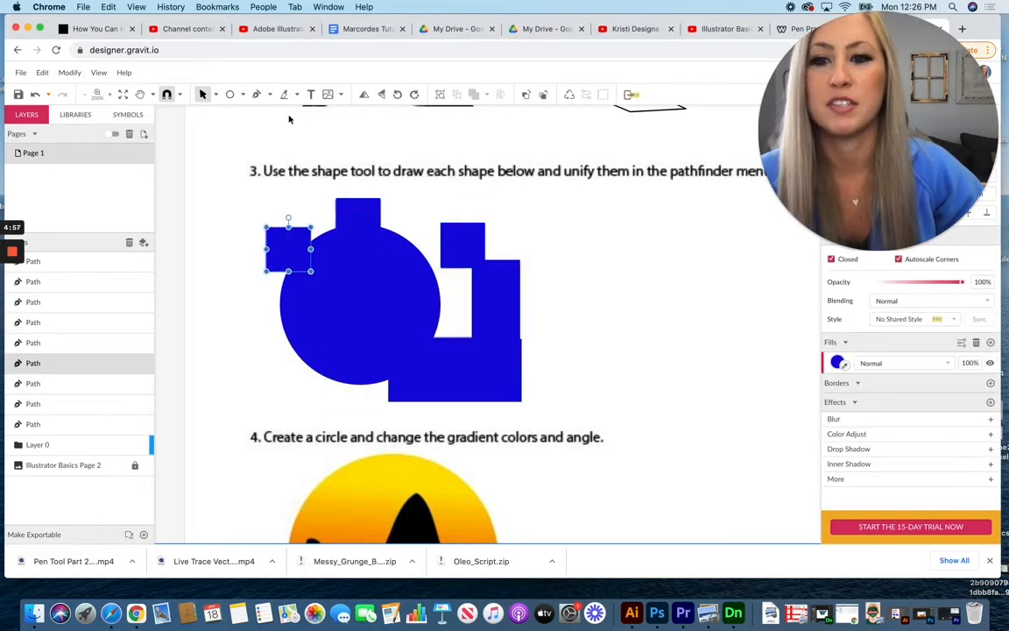
pyautogui.click(257, 95)
pyautogui.scroll(1, 290, 242)
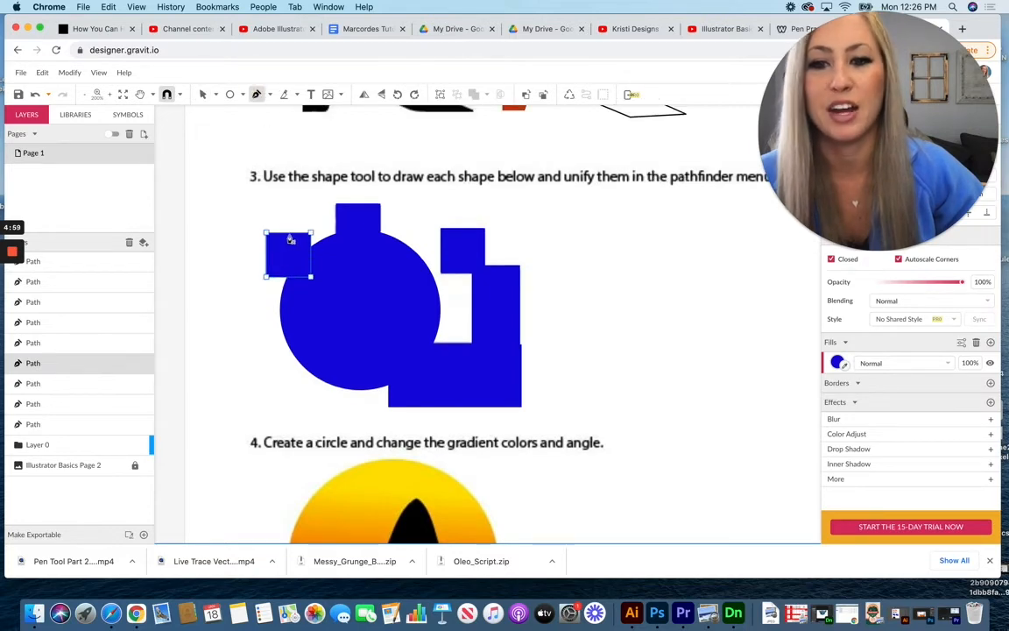
pyautogui.scroll(2, 314, 315)
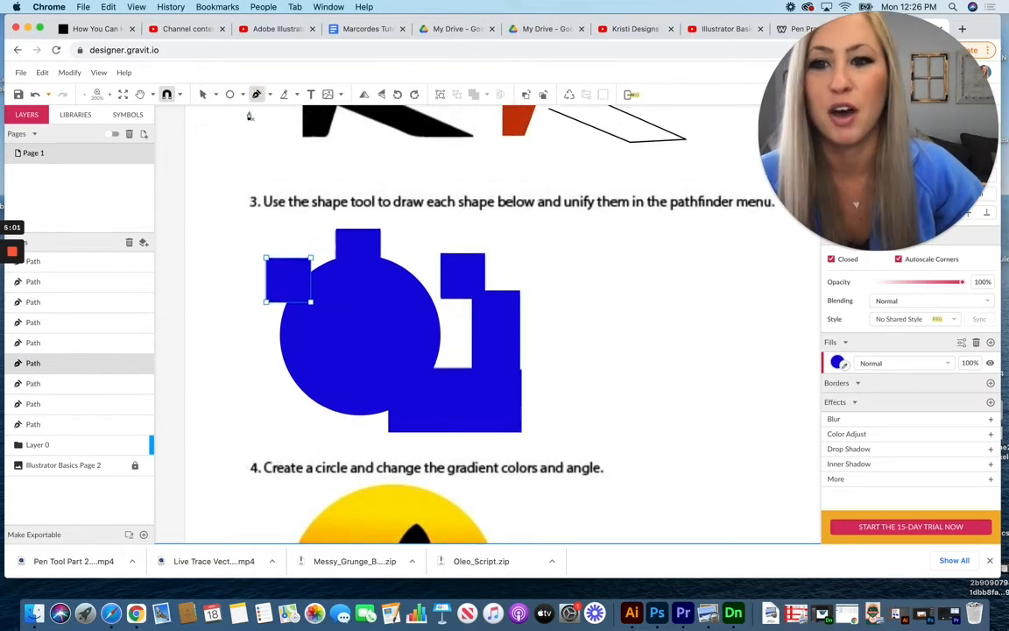
pyautogui.press('v')
pyautogui.scroll(-4, 303, 263)
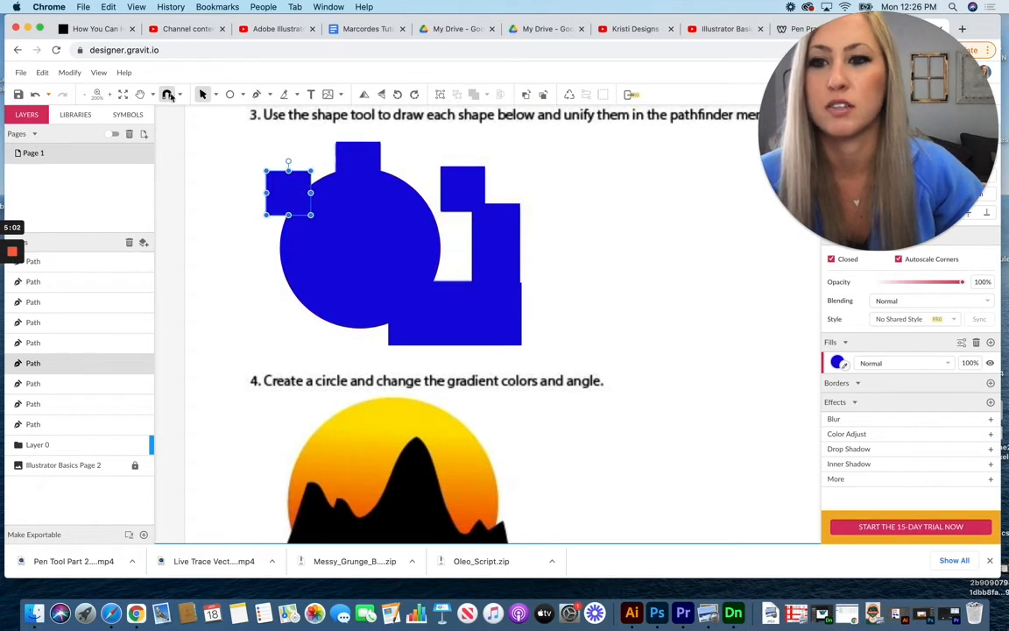
# Unify exercise 3's circle and five rectangles into one compound shape and move it to the right of the original figure.
pyautogui.moveTo(225, 135); pyautogui.dragTo(566, 356)
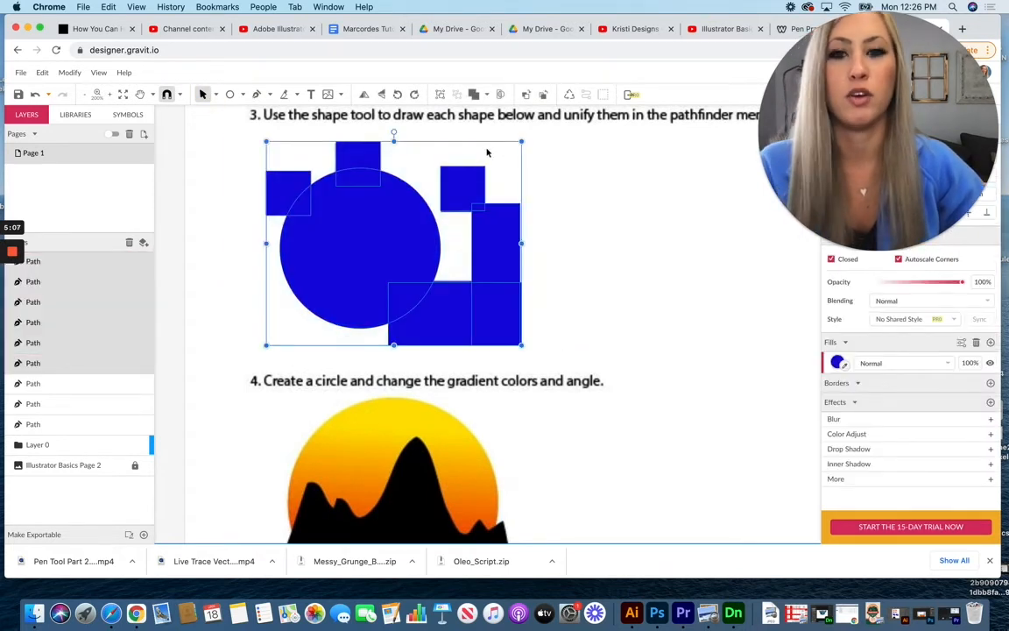
pyautogui.click(474, 95)
pyautogui.click(585, 286)
pyautogui.click(469, 263)
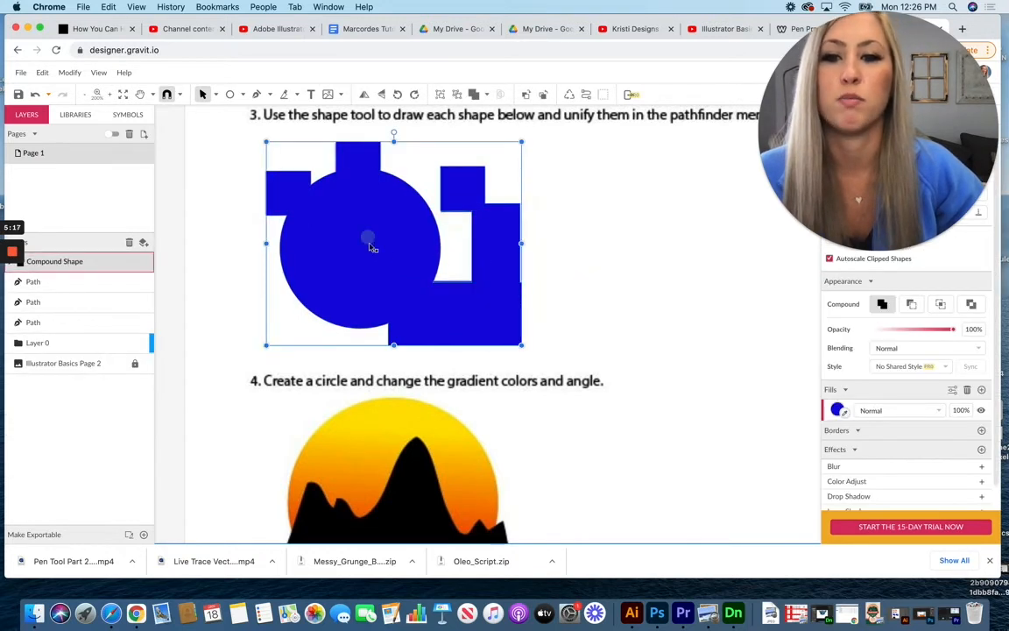
pyautogui.moveTo(371, 248); pyautogui.dragTo(647, 274)
pyautogui.click(283, 313)
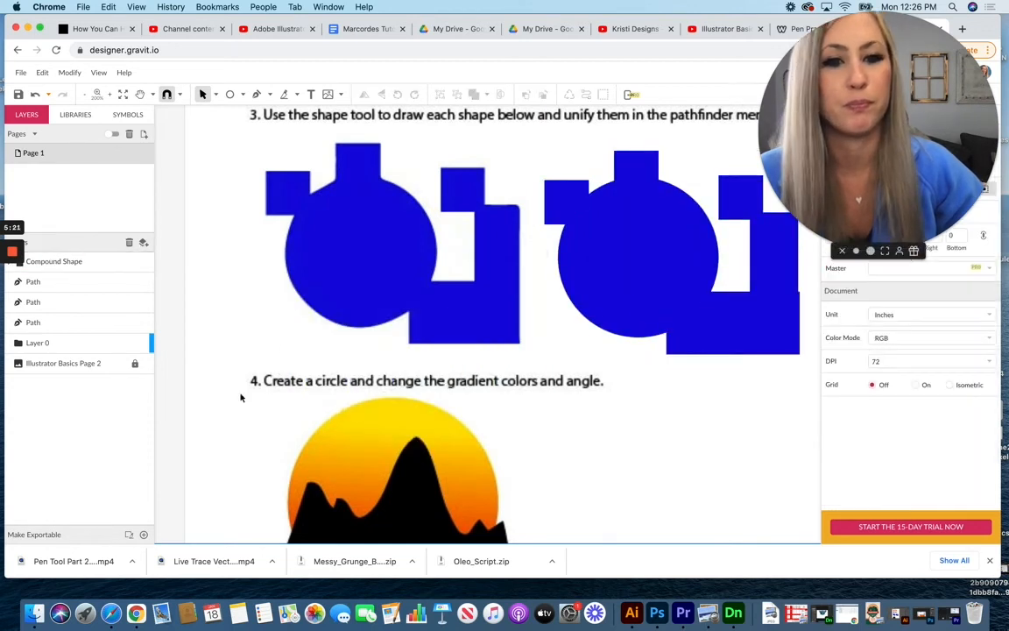
# Draw a circle about 2.4 in across for exercise 4 with the Ellipse tool and place it to the right of the sun.
pyautogui.scroll(-4, 536, 354)
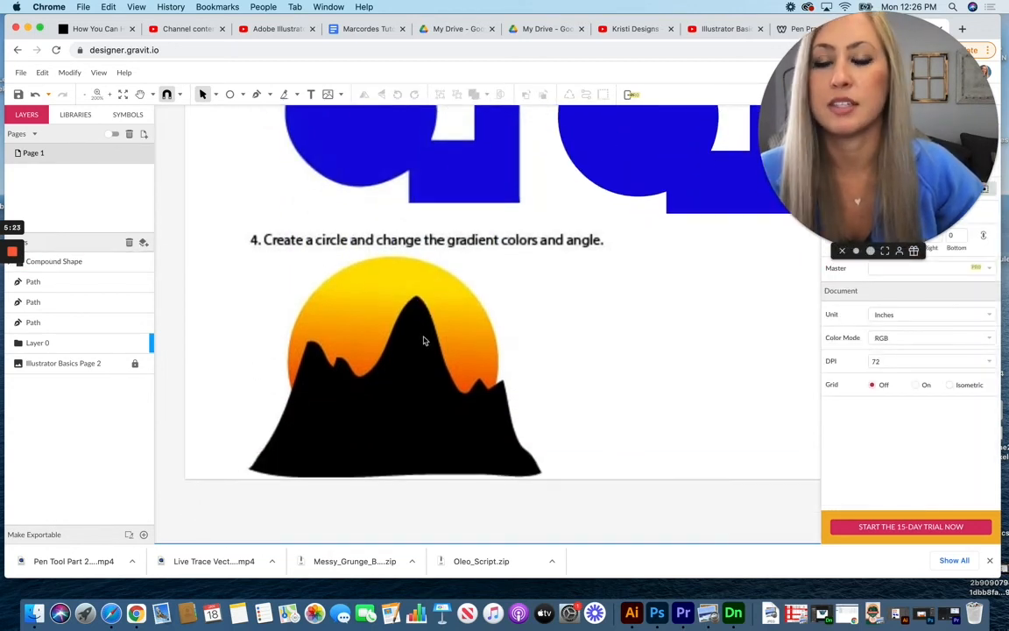
pyautogui.scroll(-1, 418, 340)
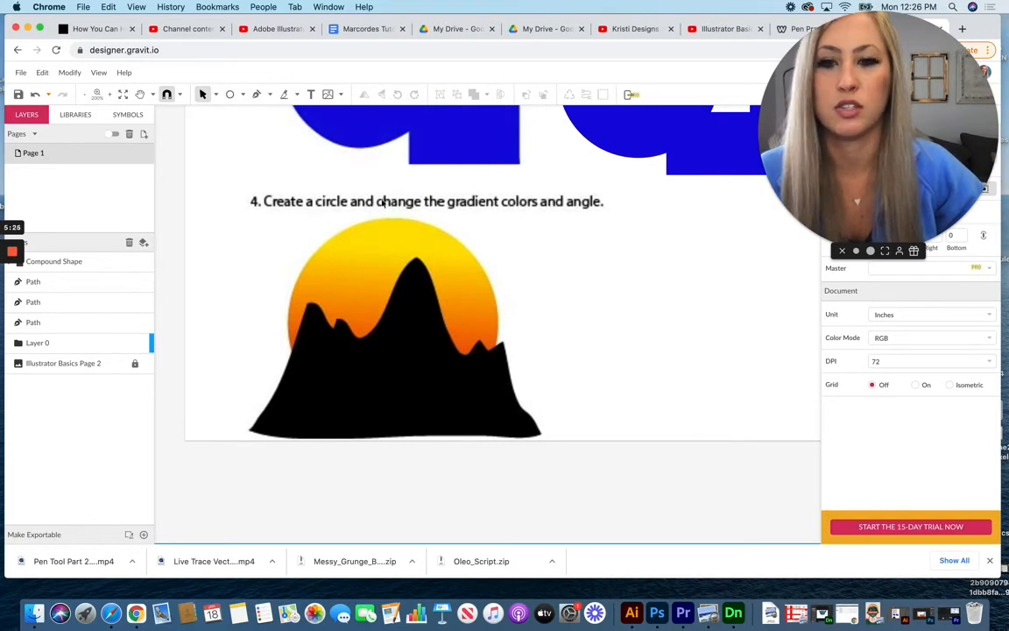
pyautogui.click(233, 94)
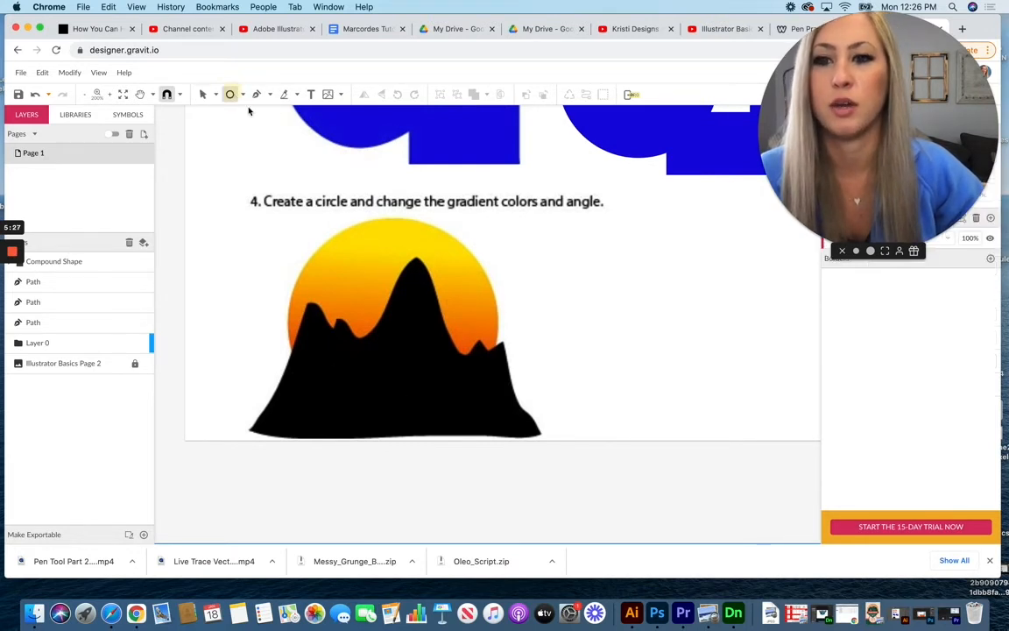
pyautogui.moveTo(338, 221); pyautogui.dragTo(541, 405)
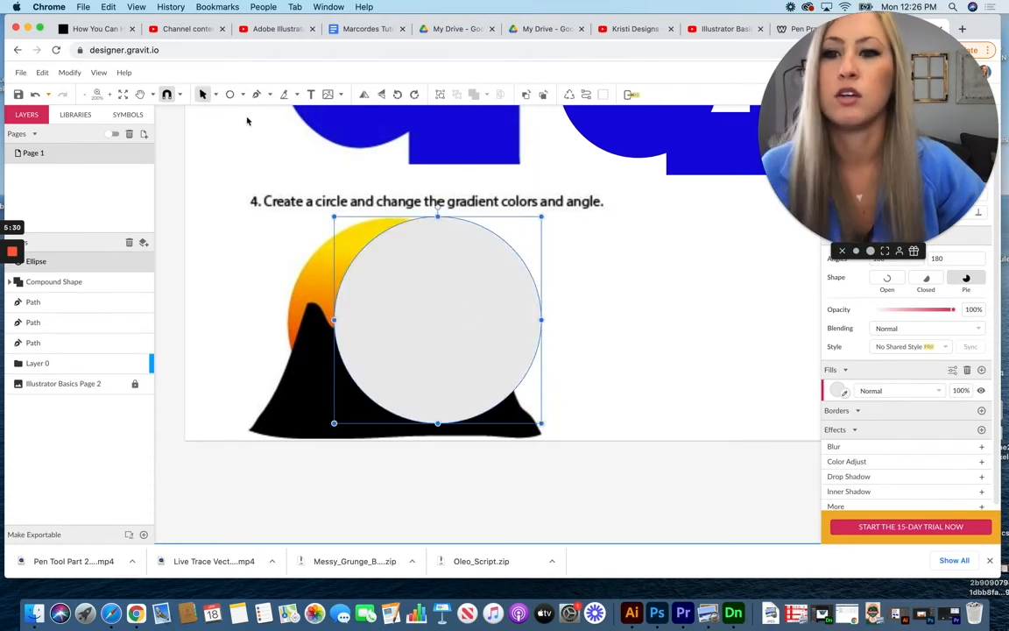
pyautogui.moveTo(446, 286); pyautogui.dragTo(595, 286)
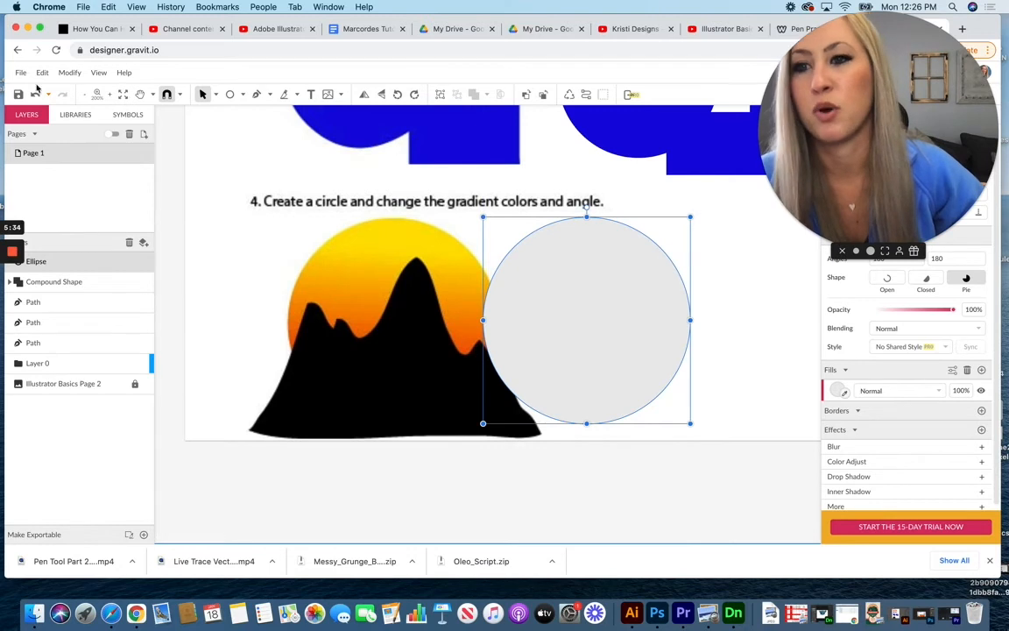
# Convert the new grey circle of exercise 4 to a path.
pyautogui.click(72, 74)
pyautogui.moveTo(101, 302)
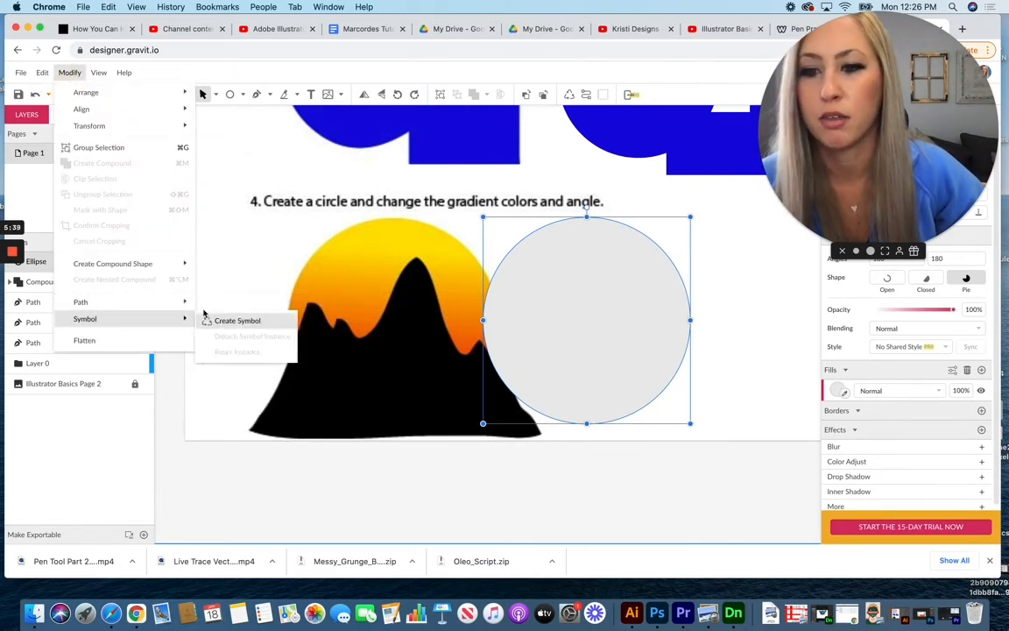
pyautogui.click(249, 341)
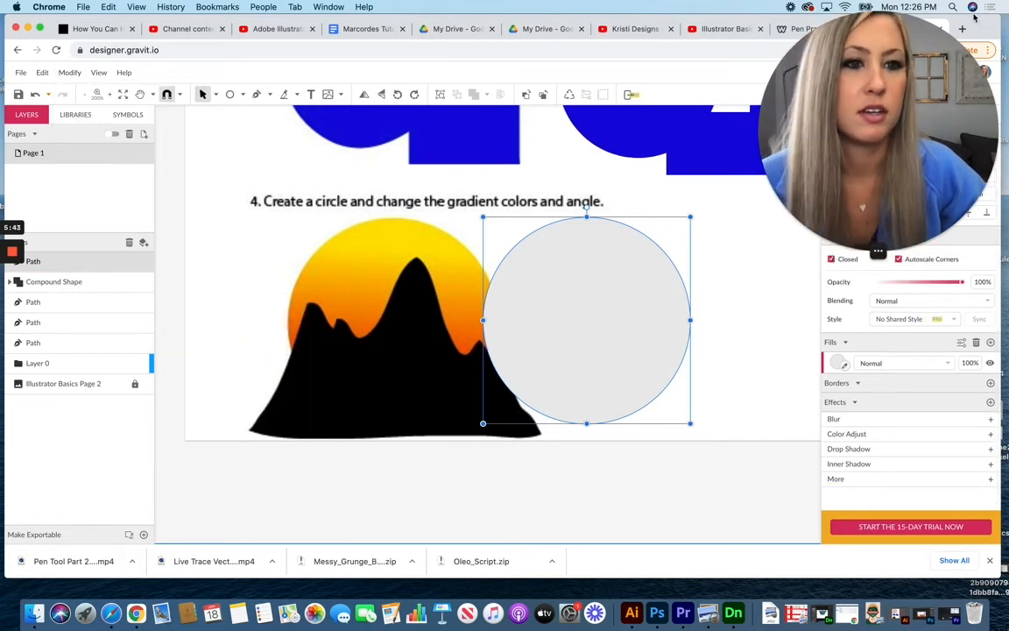
# Give the circle a linear gradient fill and set its starting color to the yellow sampled from the sun, #FFE001.
pyautogui.moveTo(869, 241); pyautogui.dragTo(324, 253)
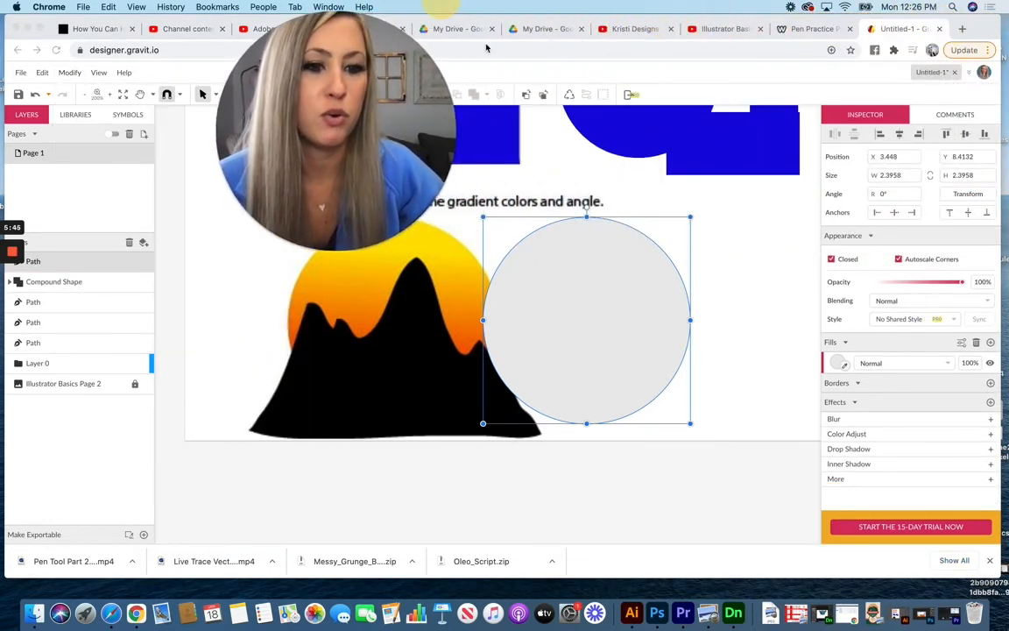
pyautogui.click(839, 363)
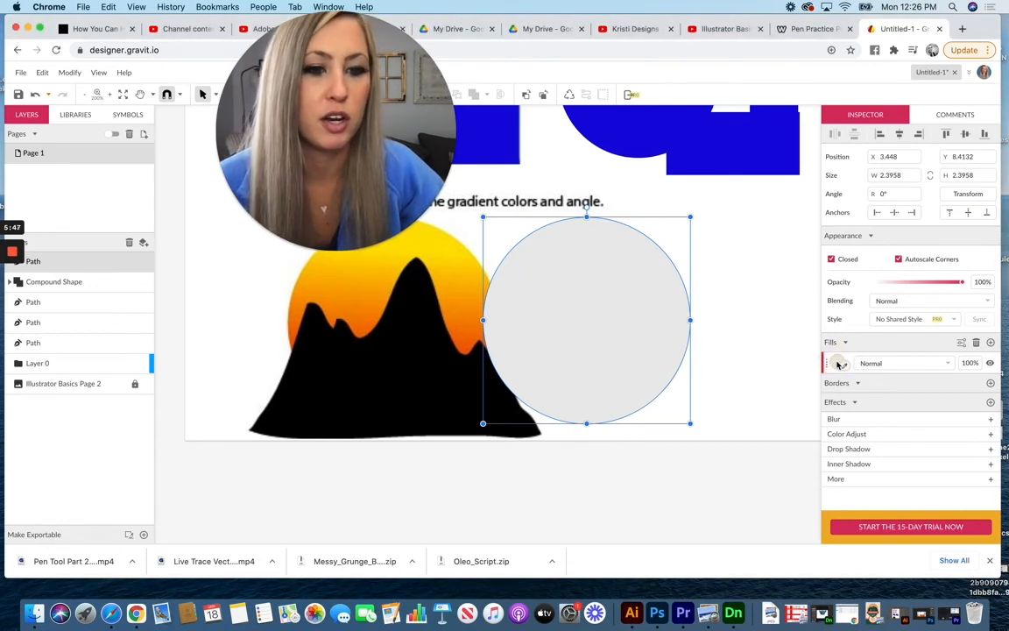
pyautogui.click(839, 363)
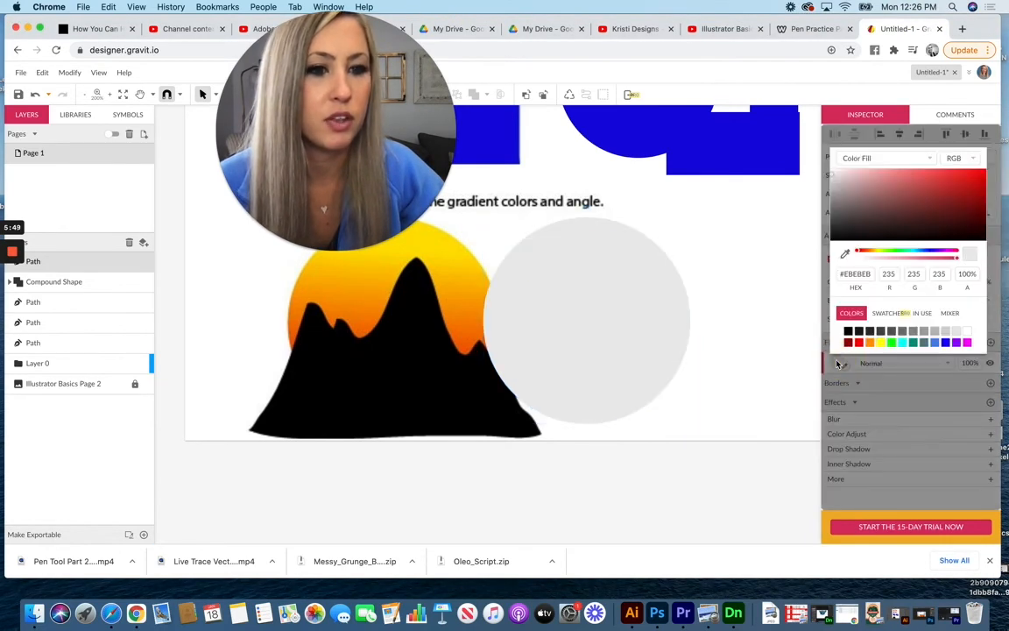
pyautogui.click(874, 158)
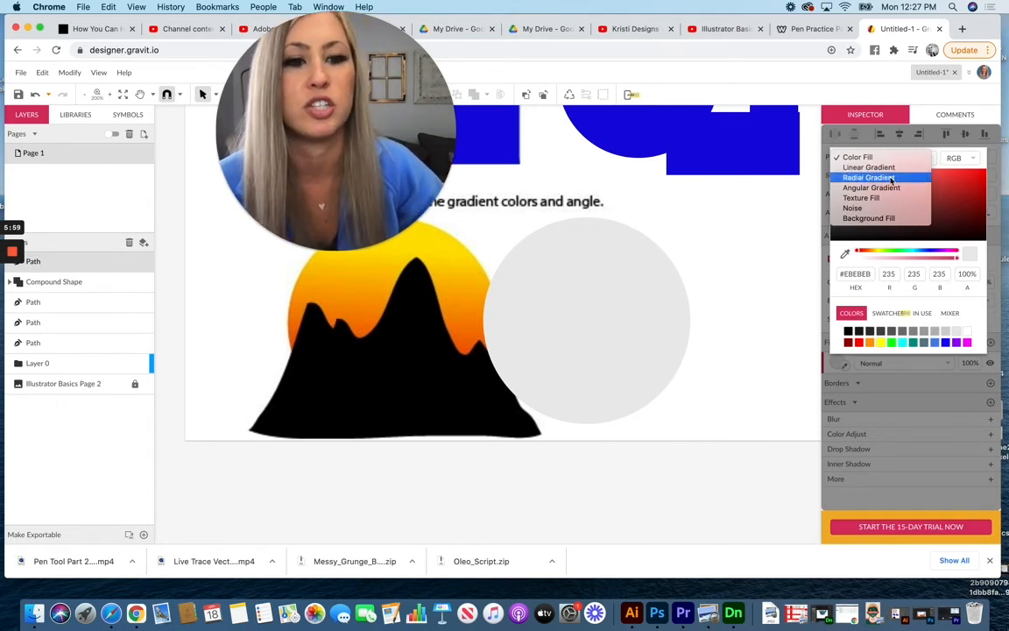
pyautogui.click(875, 170)
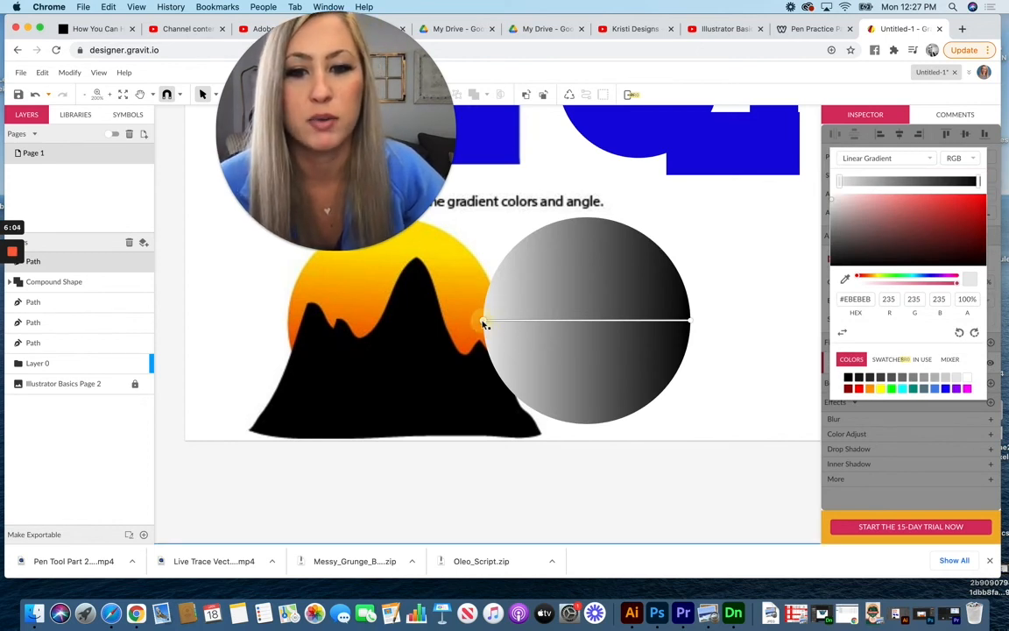
pyautogui.click(846, 281)
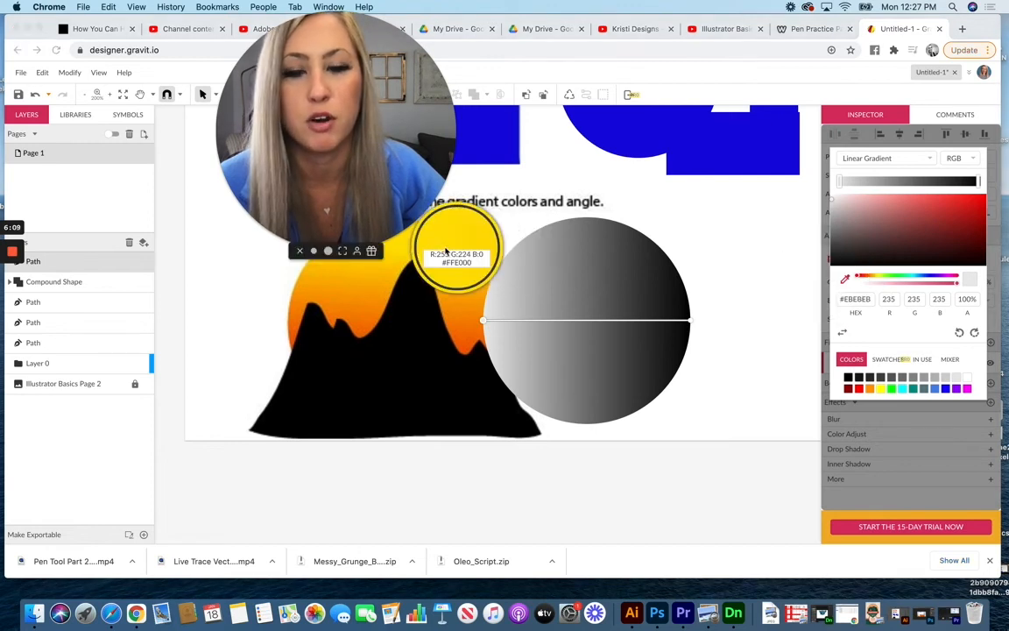
pyautogui.click(448, 252)
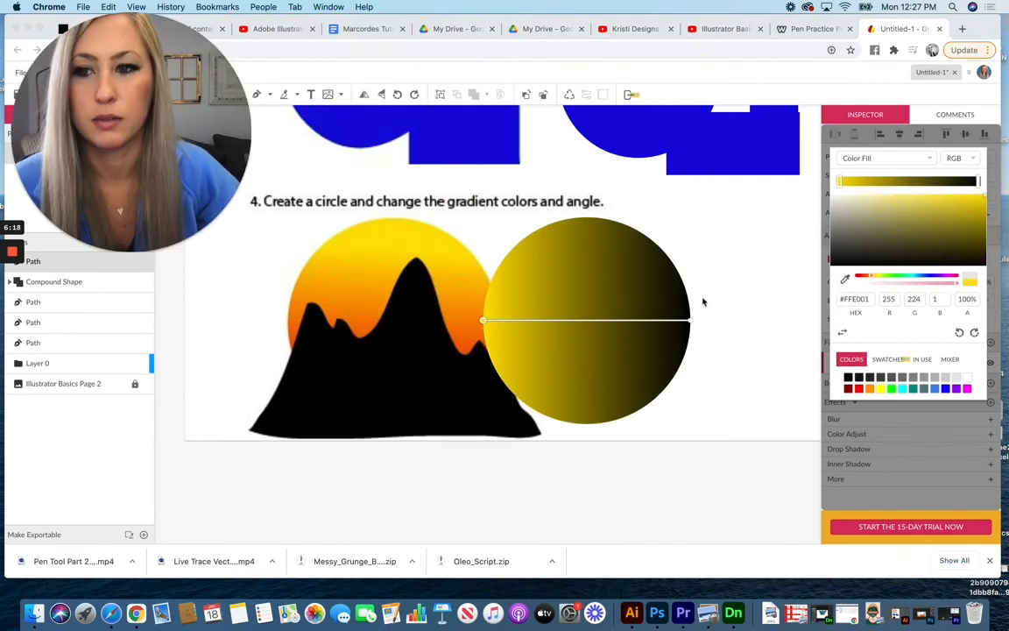